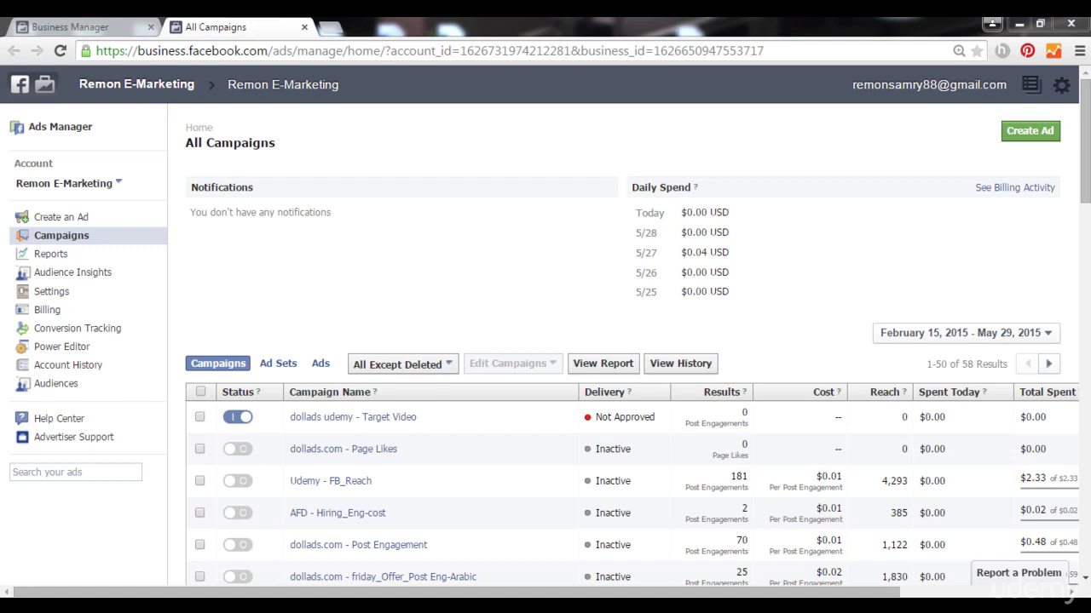
# Step: Start creating an ad in a new browser tab and choose the Boost your posts objective
pyautogui.rightClick(1030, 130)
pyautogui.click(899, 138)
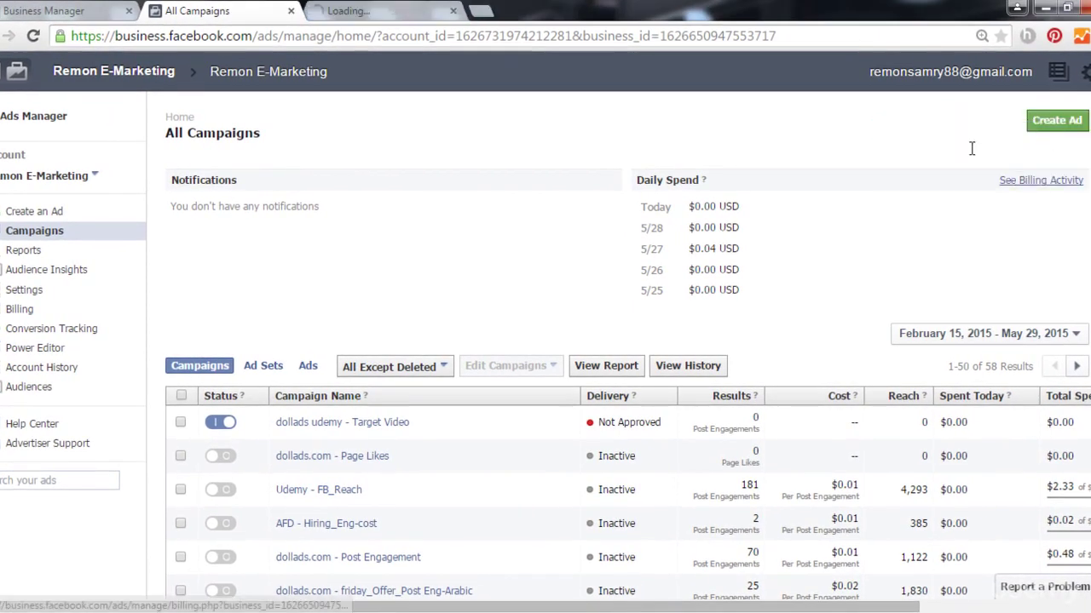
pyautogui.click(377, 10)
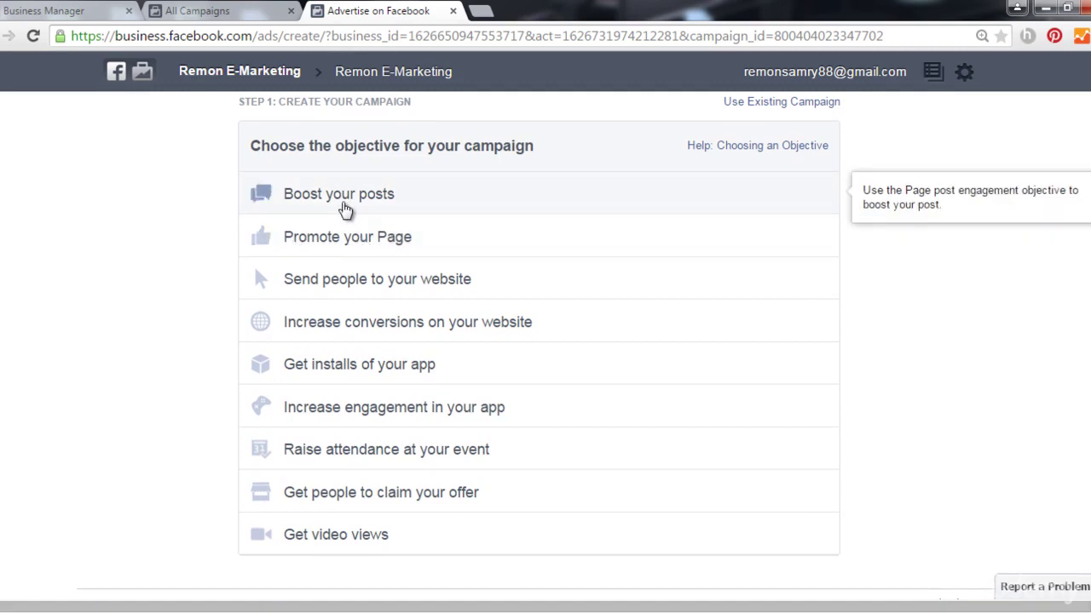
pyautogui.click(433, 203)
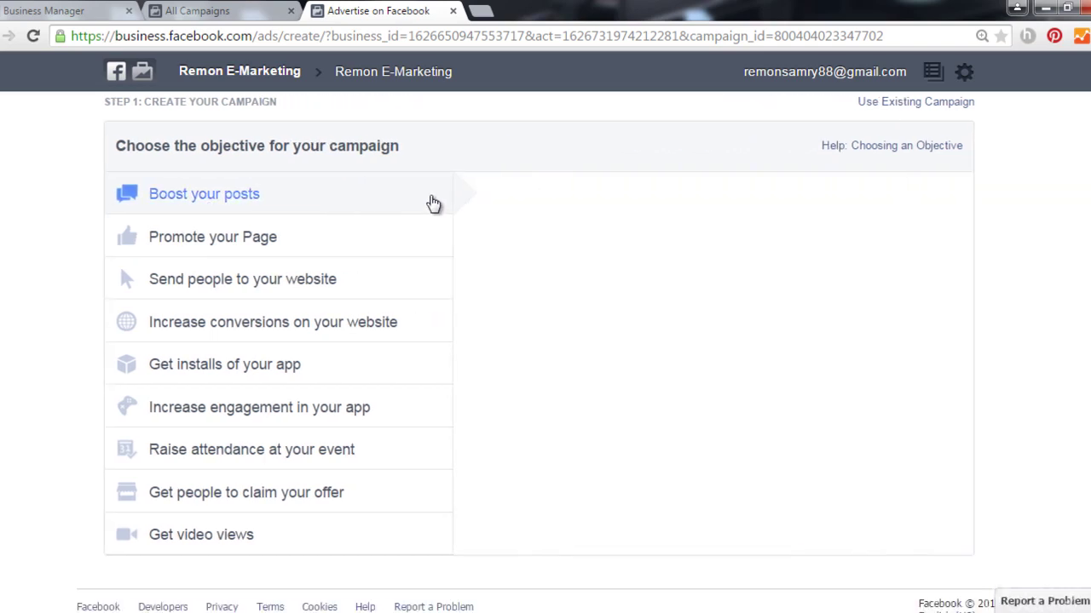
# Step: Choose the dollads.com page and its first Friday Gift : Any Course 9$ post for the engagement campaign, and continue to the ad setup
pyautogui.click(658, 364)
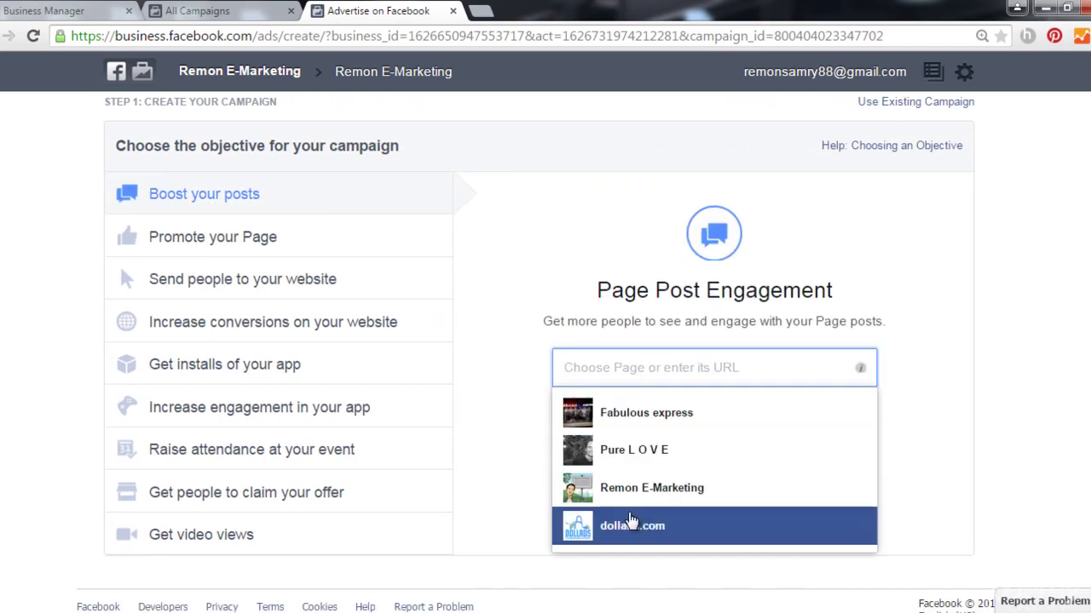
pyautogui.click(627, 523)
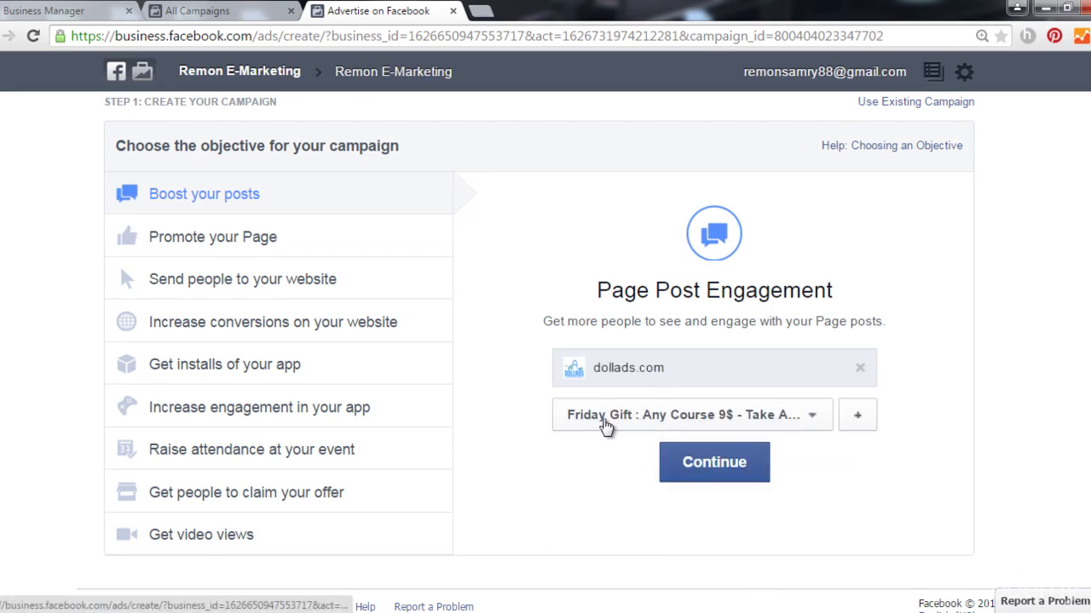
pyautogui.click(806, 417)
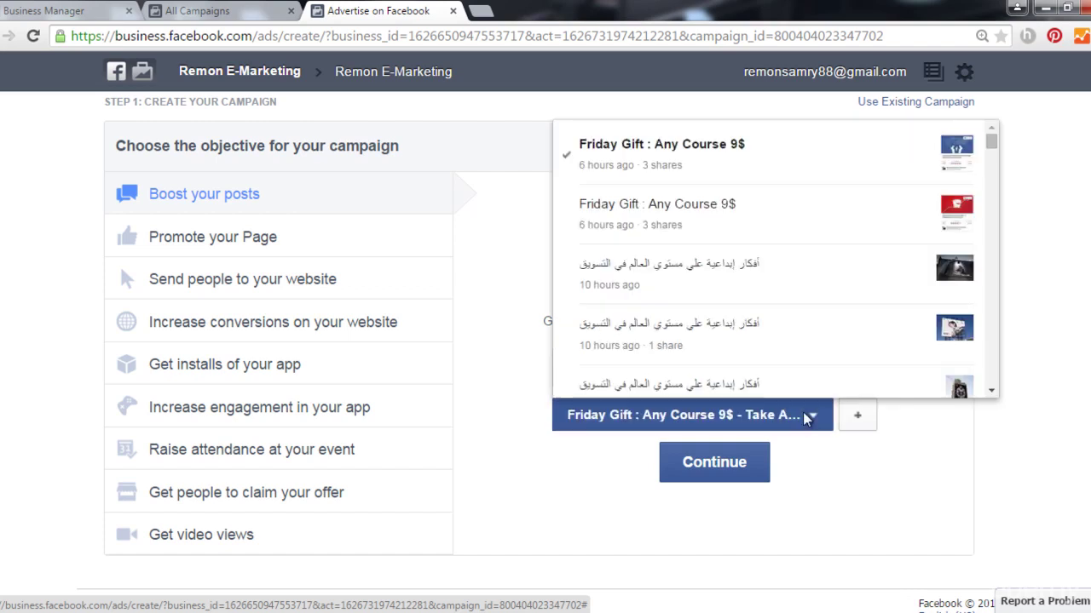
pyautogui.moveTo(988, 140); pyautogui.dragTo(987, 204)
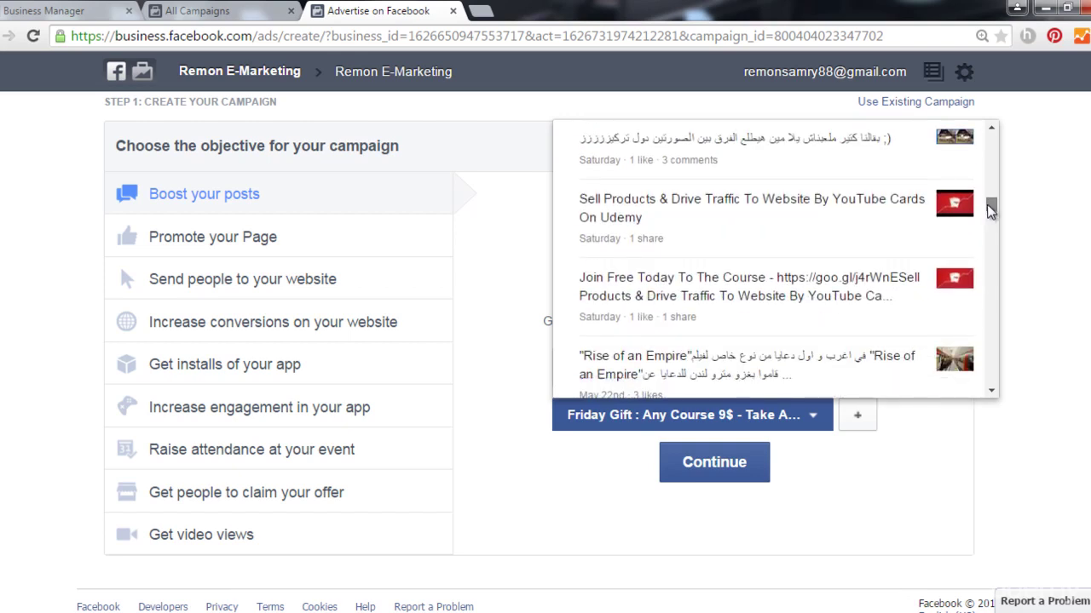
pyautogui.moveTo(990, 206); pyautogui.dragTo(1001, 139)
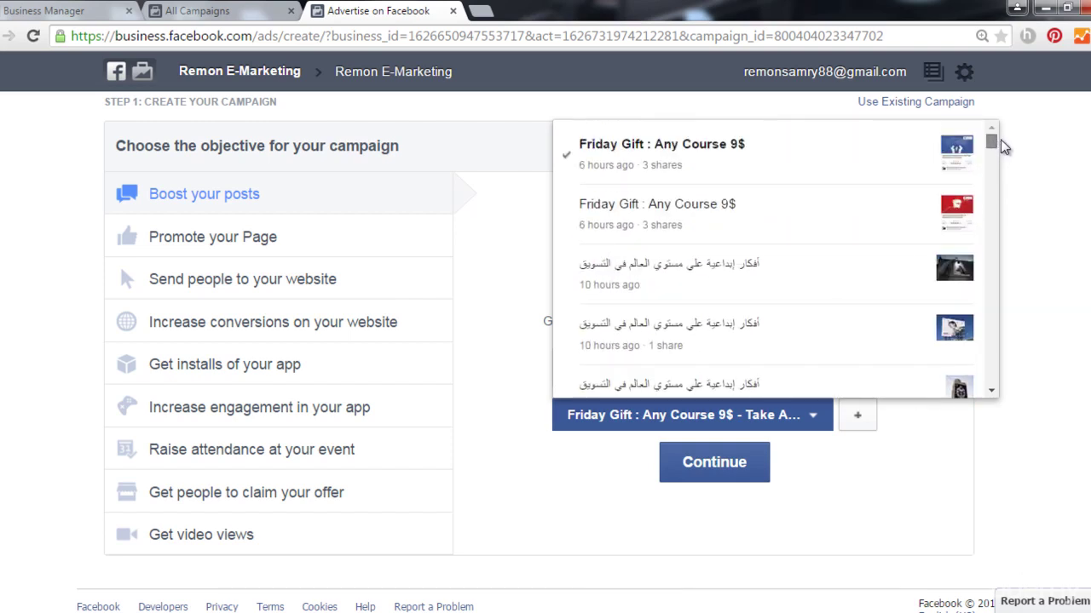
pyautogui.click(858, 173)
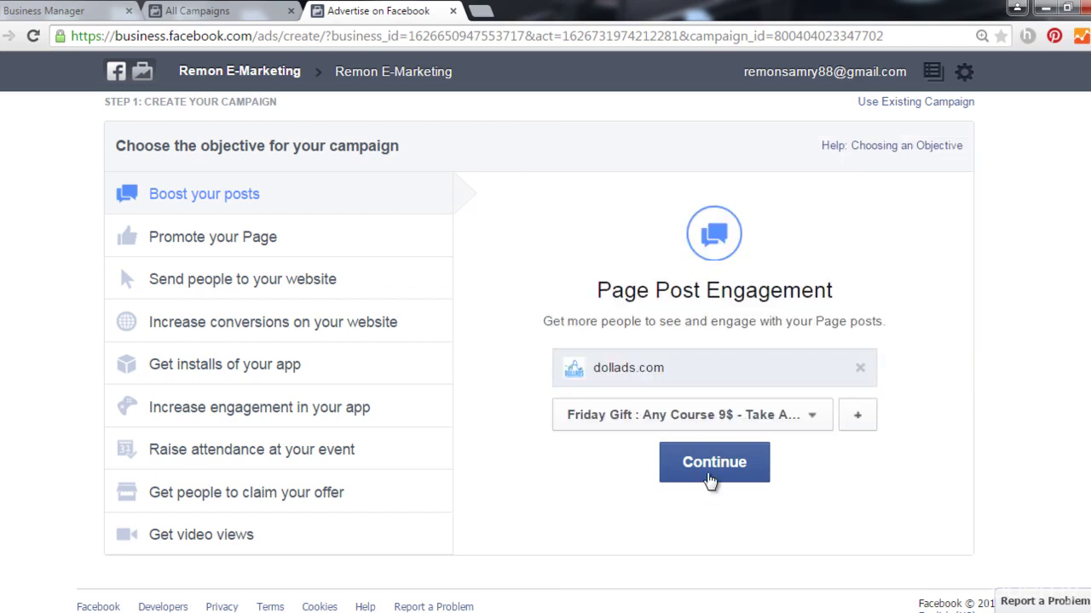
pyautogui.click(710, 468)
# Step: Look over the default campaign name, the ad set options and the desktop news feed preview of the boosted post
pyautogui.scroll(-1, 229, 353)
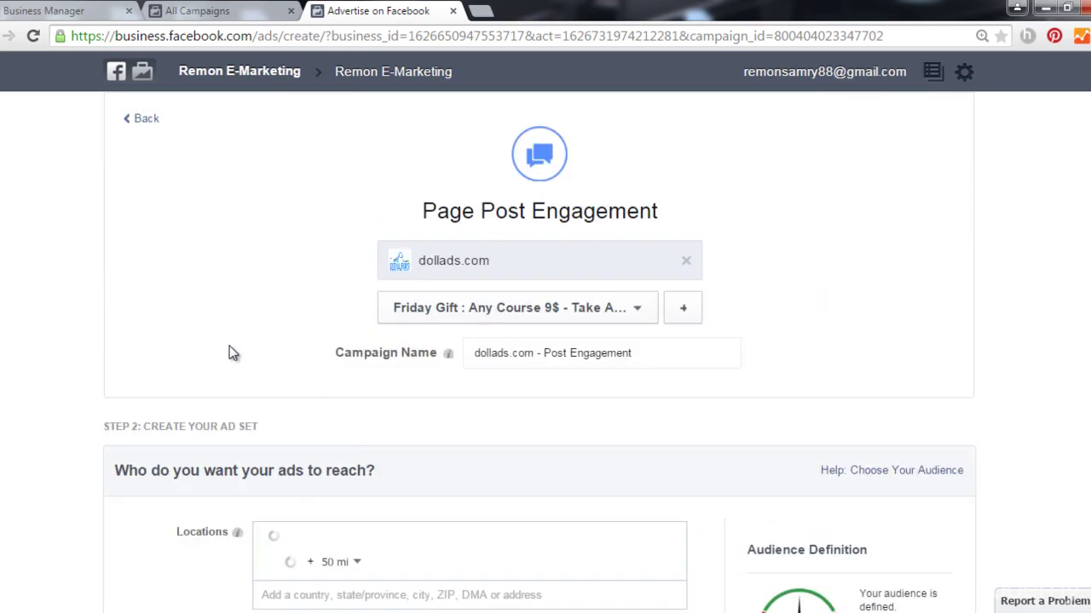
pyautogui.moveTo(655, 352); pyautogui.dragTo(479, 340)
pyautogui.click(510, 354)
pyautogui.moveTo(545, 353); pyautogui.dragTo(635, 358)
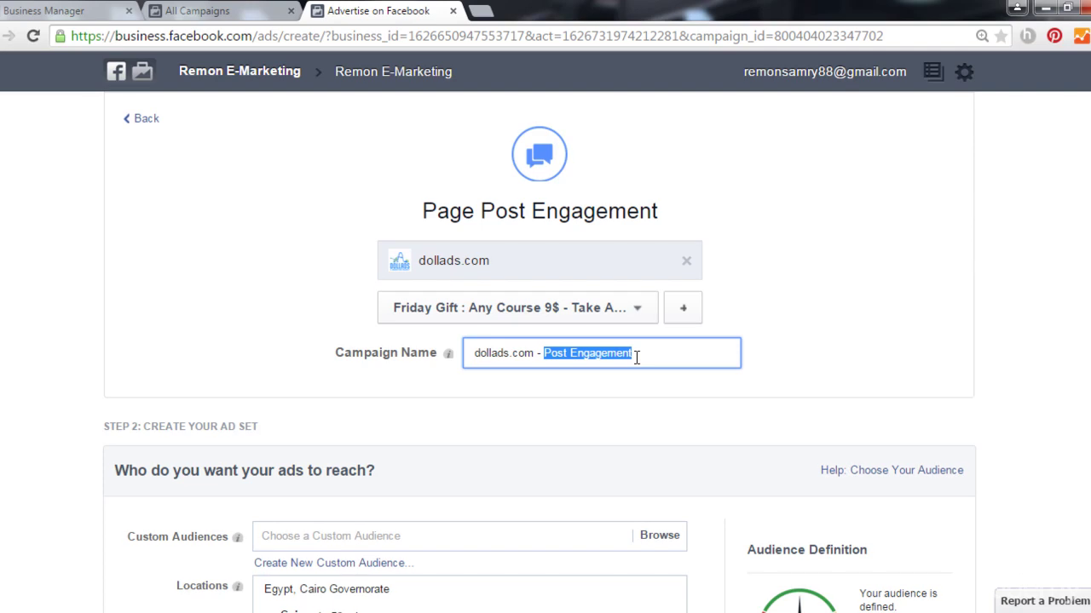
pyautogui.scroll(-3, 622, 401)
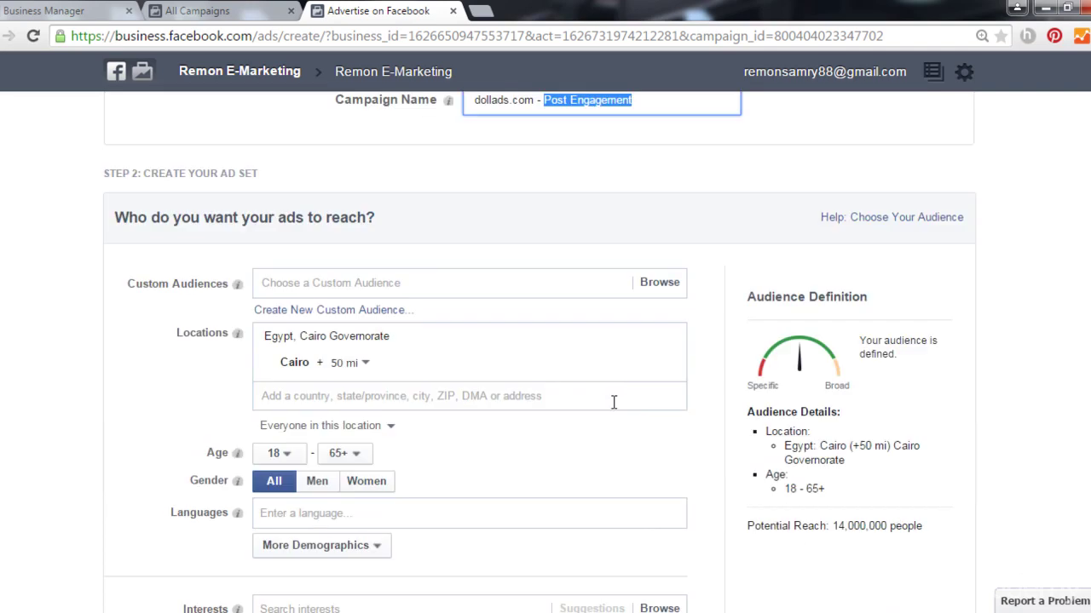
pyautogui.scroll(-17, 1067, 602)
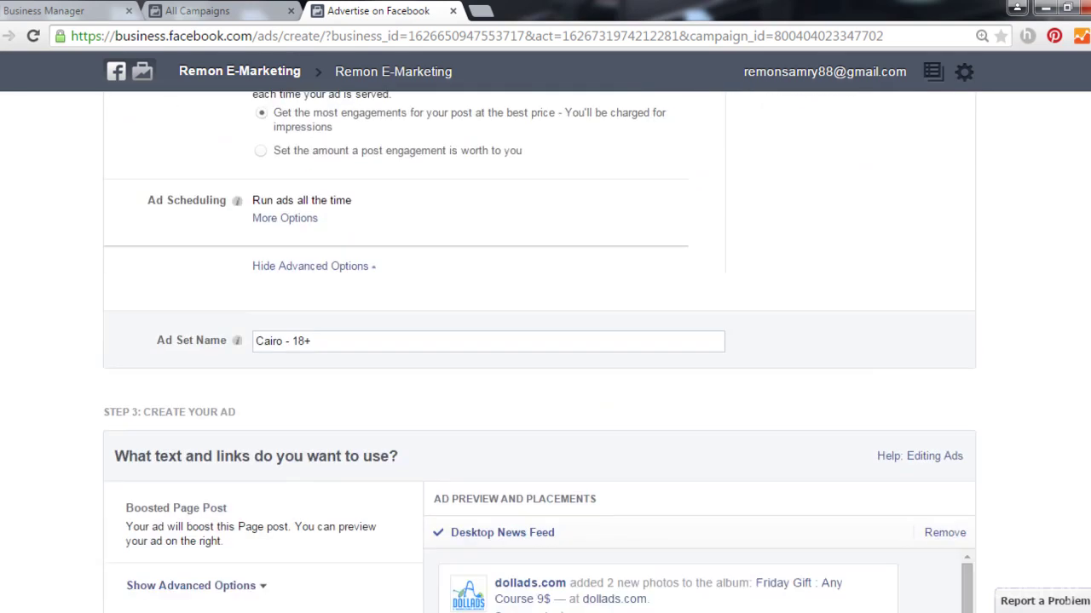
pyautogui.scroll(-2, 712, 412)
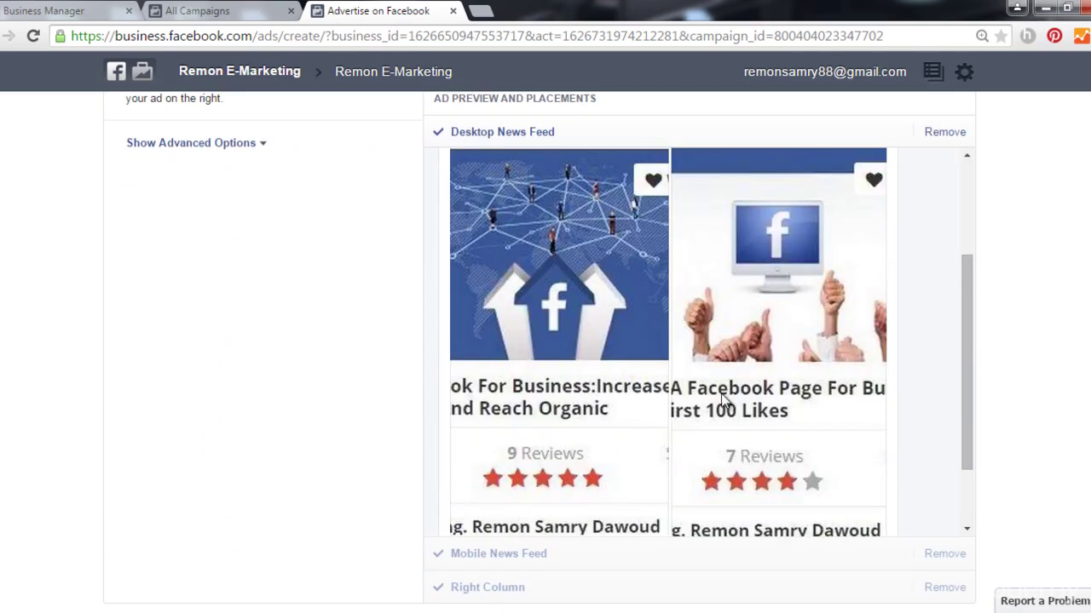
pyautogui.scroll(1, 674, 363)
pyautogui.scroll(5, 675, 363)
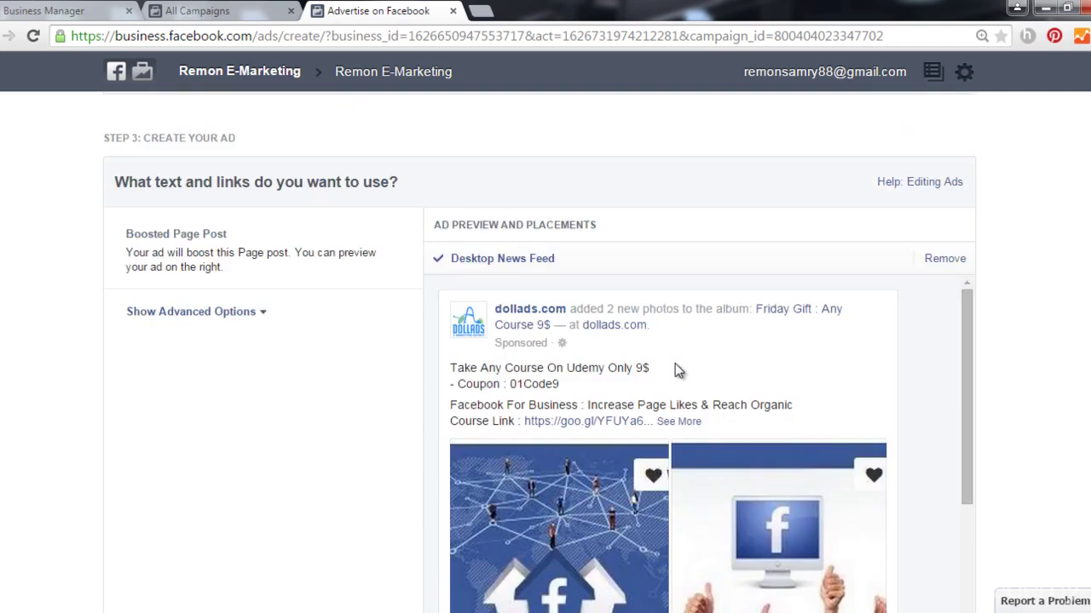
pyautogui.scroll(-3, 677, 364)
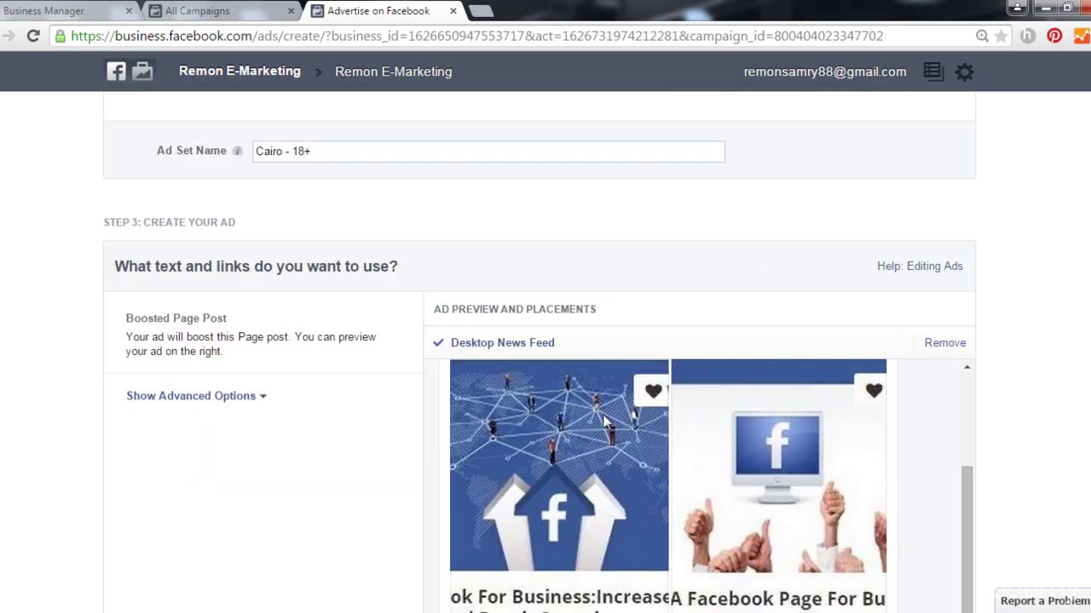
pyautogui.scroll(-1, 724, 435)
pyautogui.scroll(5, 726, 435)
pyautogui.scroll(10, 724, 437)
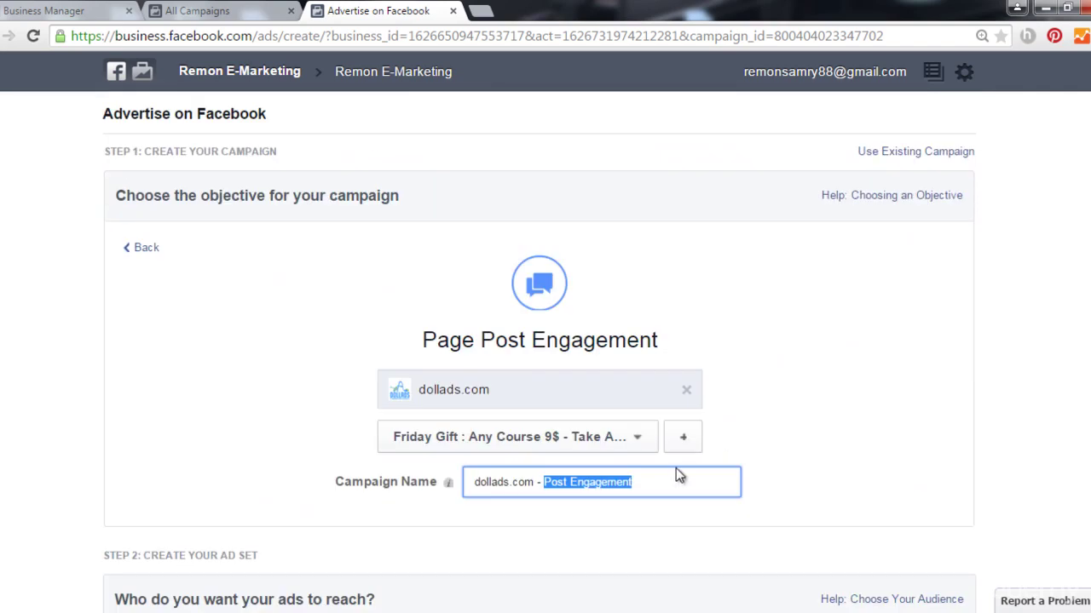
# Step: Rename the campaign as dollads.com - Post Eng - FB-Courses
pyautogui.click(659, 480)
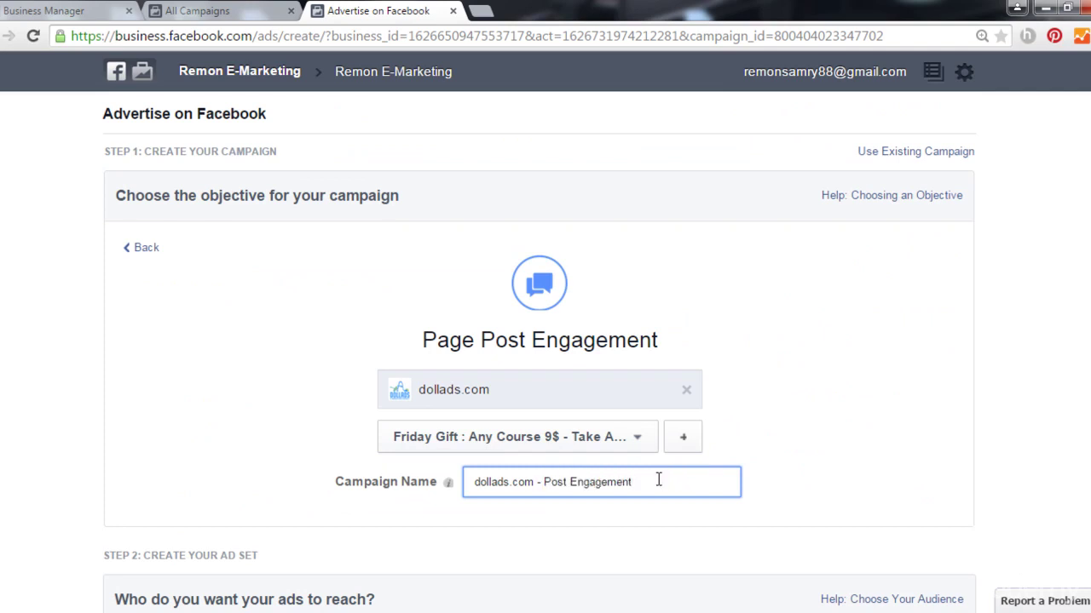
pyautogui.press('BackSpace')
pyautogui.press('BackSpace')
pyautogui.press('BackSpace')
pyautogui.press('BackSpace')
pyautogui.press('BackSpace')
pyautogui.press('BackSpace')
pyautogui.press('BackSpace')
pyautogui.write('- Faceboo')
pyautogui.press('BackSpace')
pyautogui.press('BackSpace')
pyautogui.press('BackSpace')
pyautogui.press('BackSpace')
pyautogui.press('BackSpace')
pyautogui.press('BackSpace')
pyautogui.press('BackSpace')
pyautogui.write('FB')
pyautogui.write('Courses')
# Step: Remove the preset Cairo location from the ad set's target audience
pyautogui.scroll(-3, 652, 476)
pyautogui.scroll(-1, 520, 312)
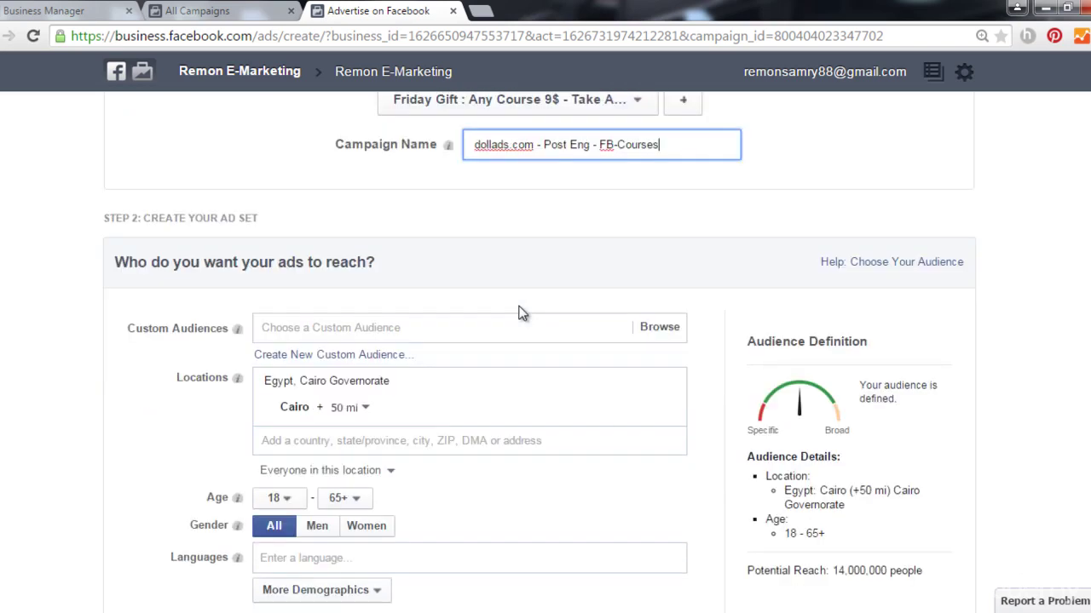
pyautogui.scroll(-1, 519, 313)
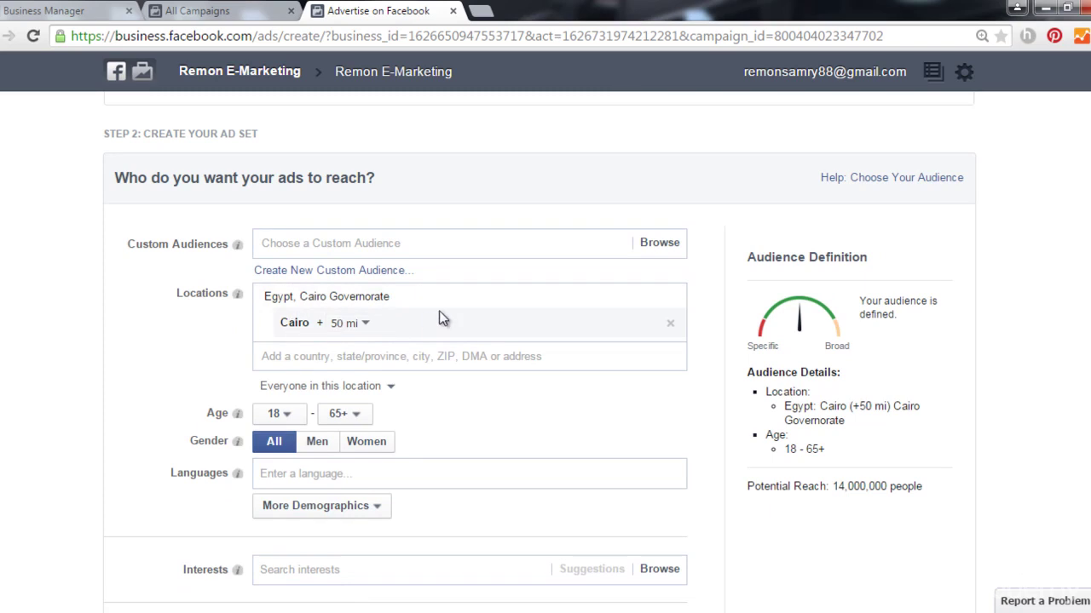
pyautogui.scroll(-4, 346, 307)
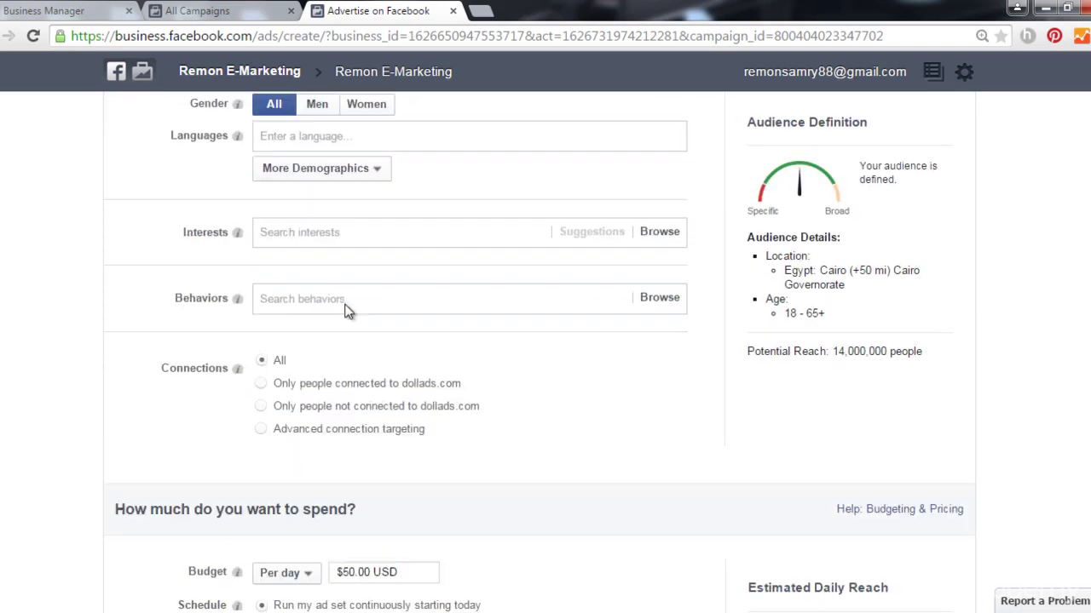
pyautogui.scroll(4, 346, 304)
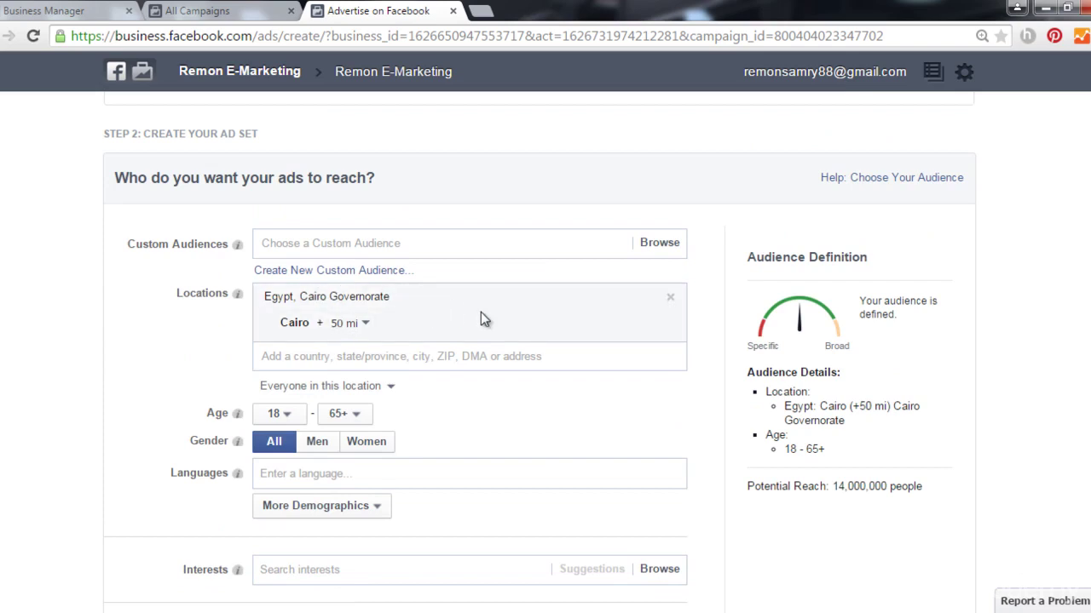
pyautogui.click(669, 305)
# Step: Try the whole country of Egypt as the ad set's target location and remove it again
pyautogui.click(402, 302)
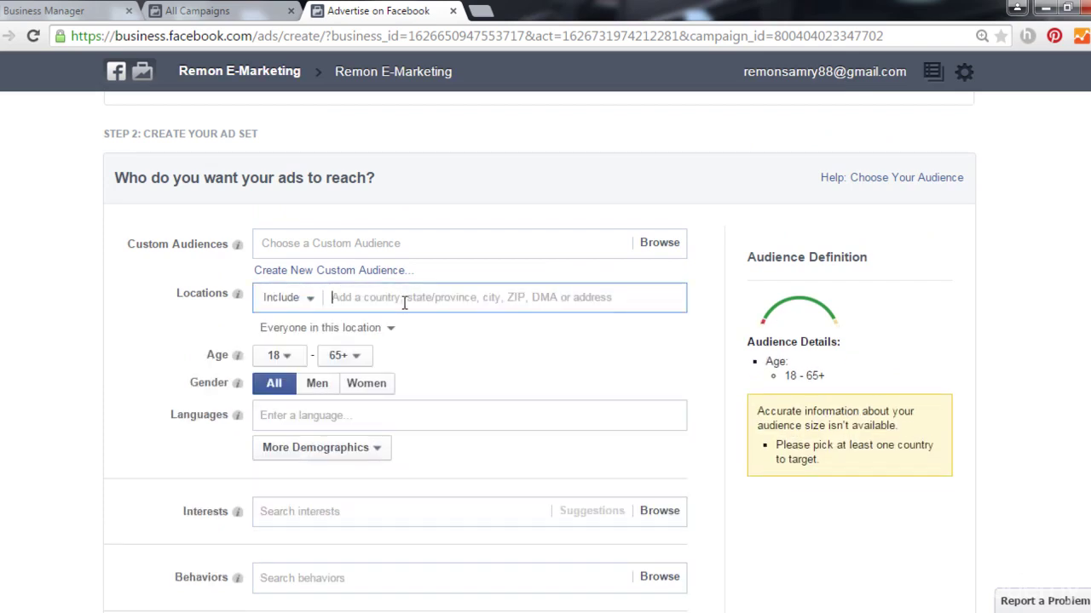
pyautogui.write('eg')
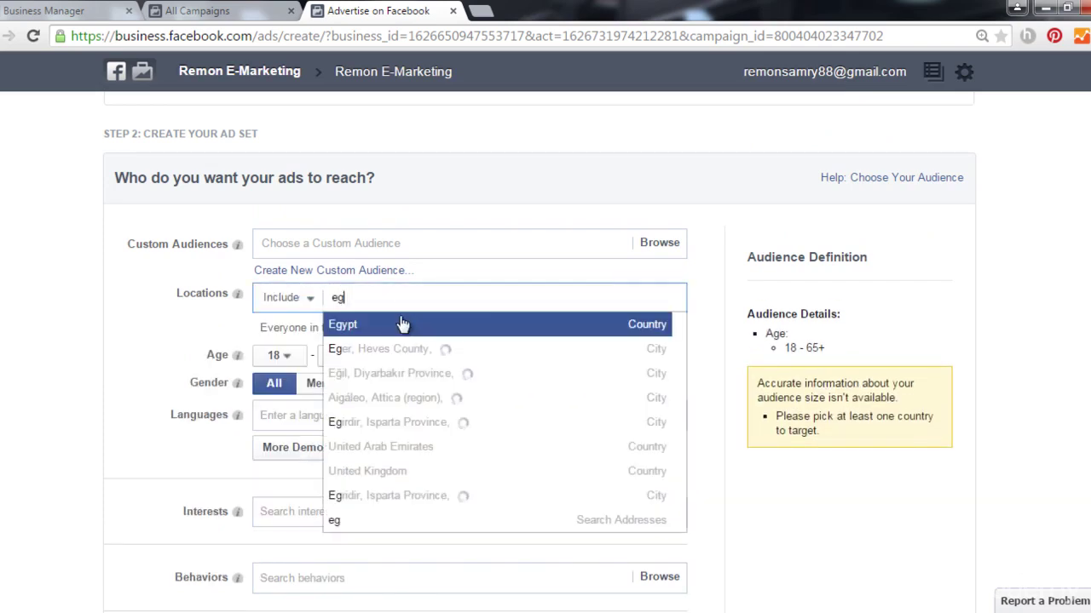
pyautogui.click(411, 332)
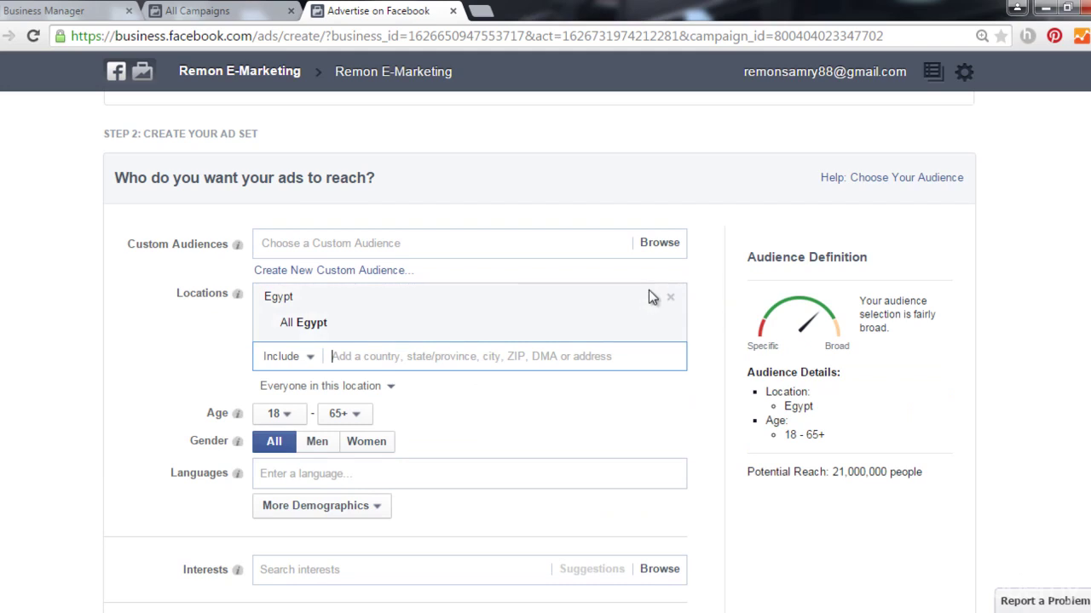
pyautogui.click(670, 302)
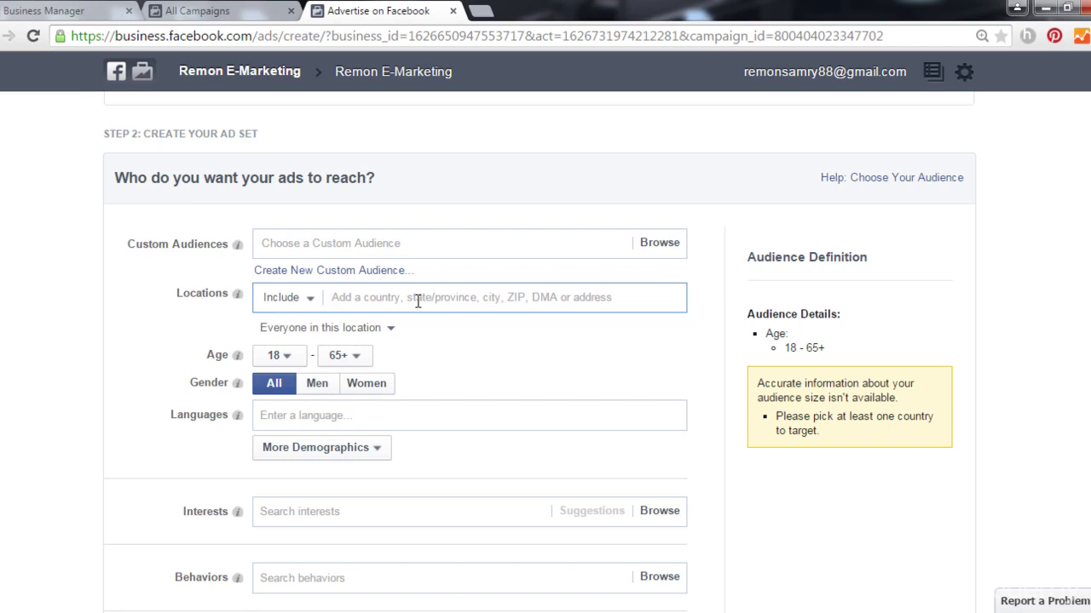
# Step: Add the cities Cairo, October 6 and Giza plus Alexandria Governorate, all in Egypt, as the ad set's target locations
pyautogui.write('cairo')
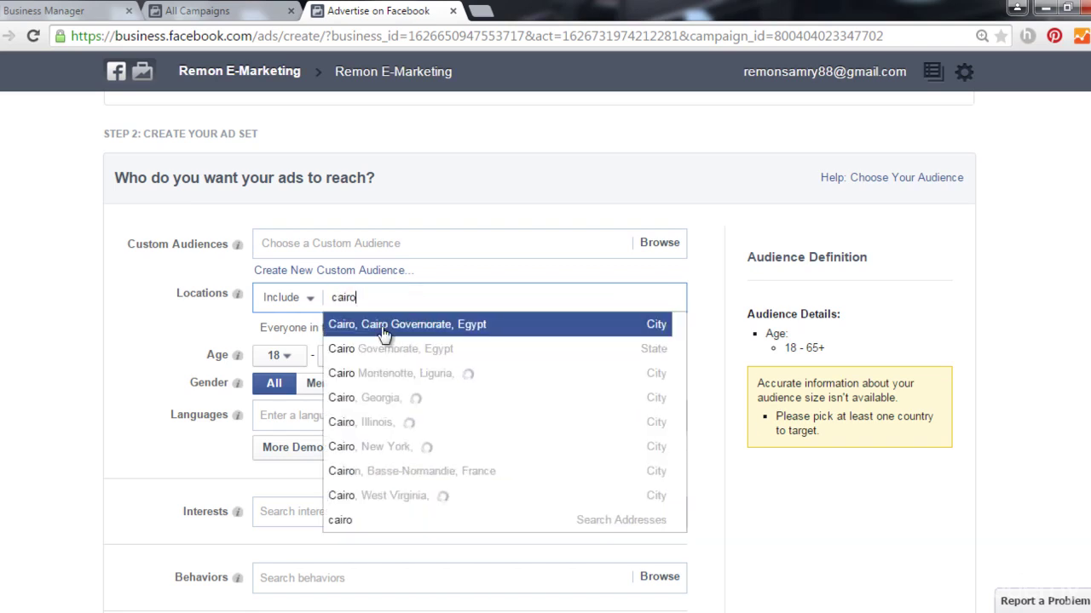
pyautogui.click(438, 324)
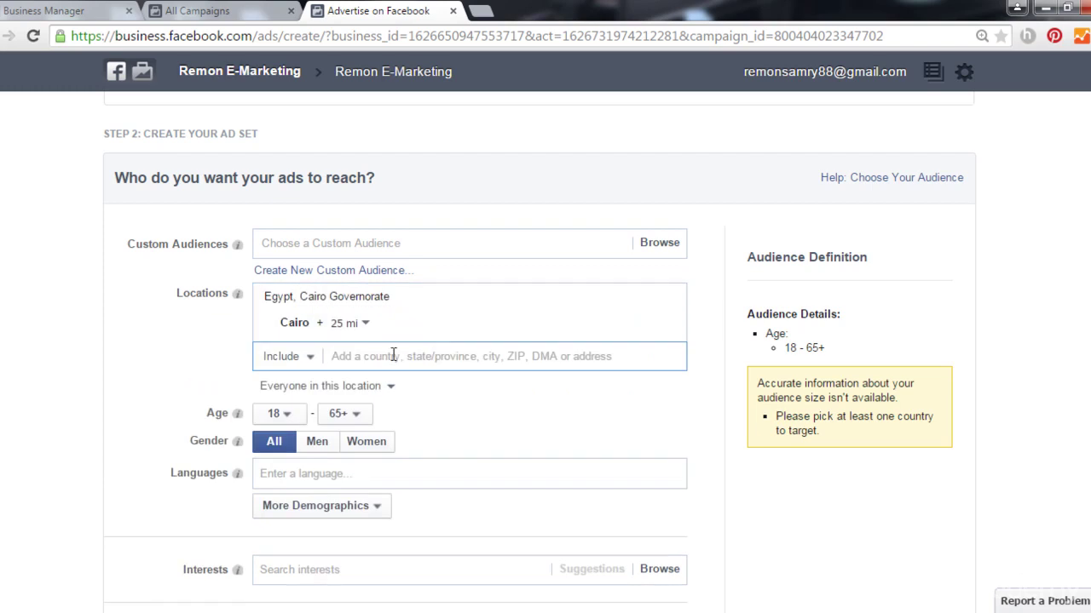
pyautogui.write('octob')
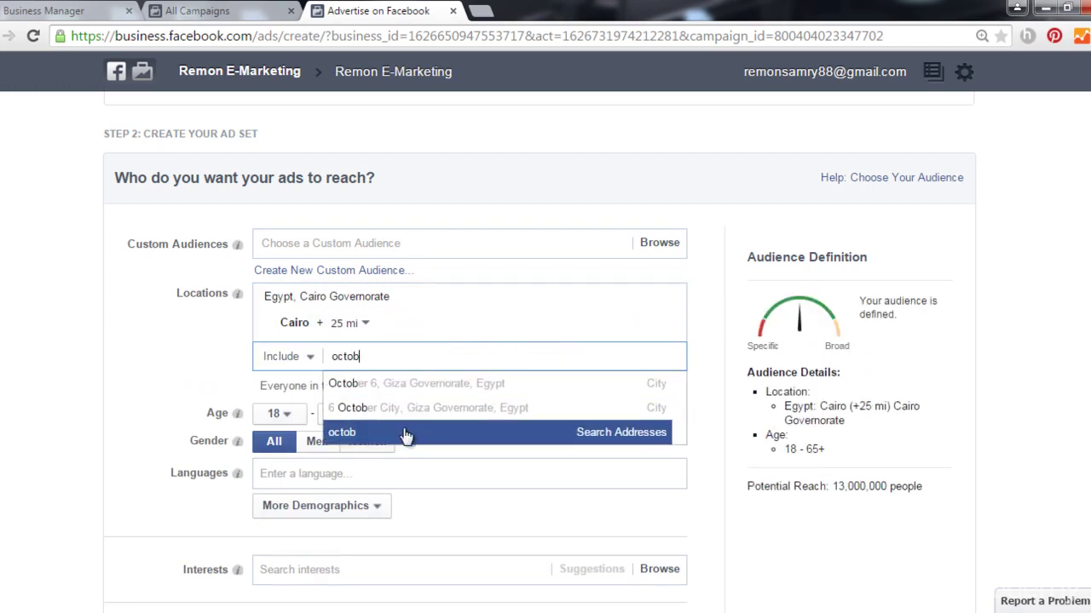
pyautogui.click(423, 385)
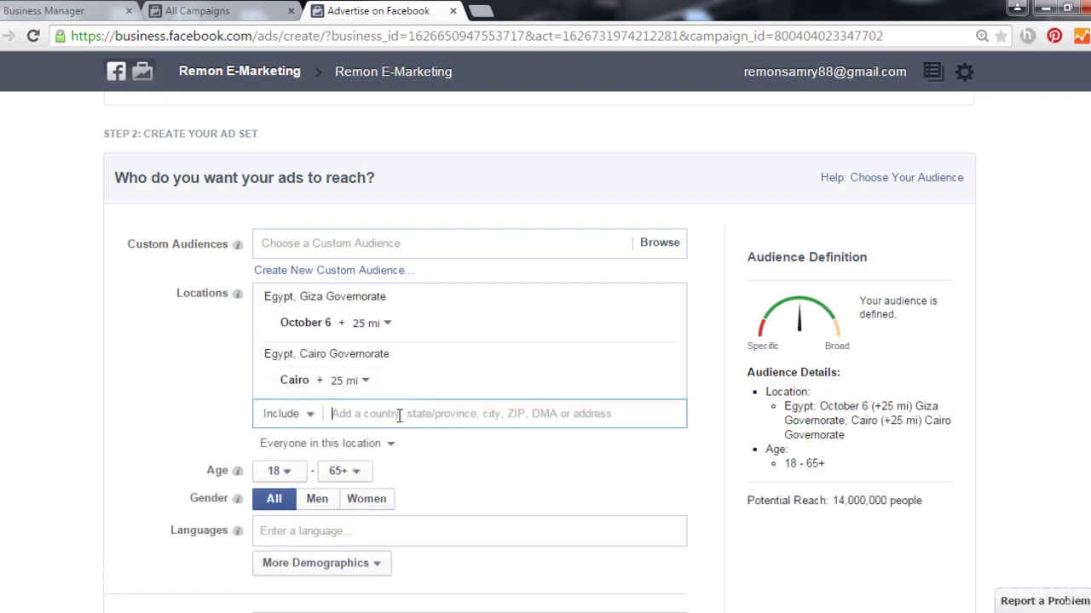
pyautogui.write('giza')
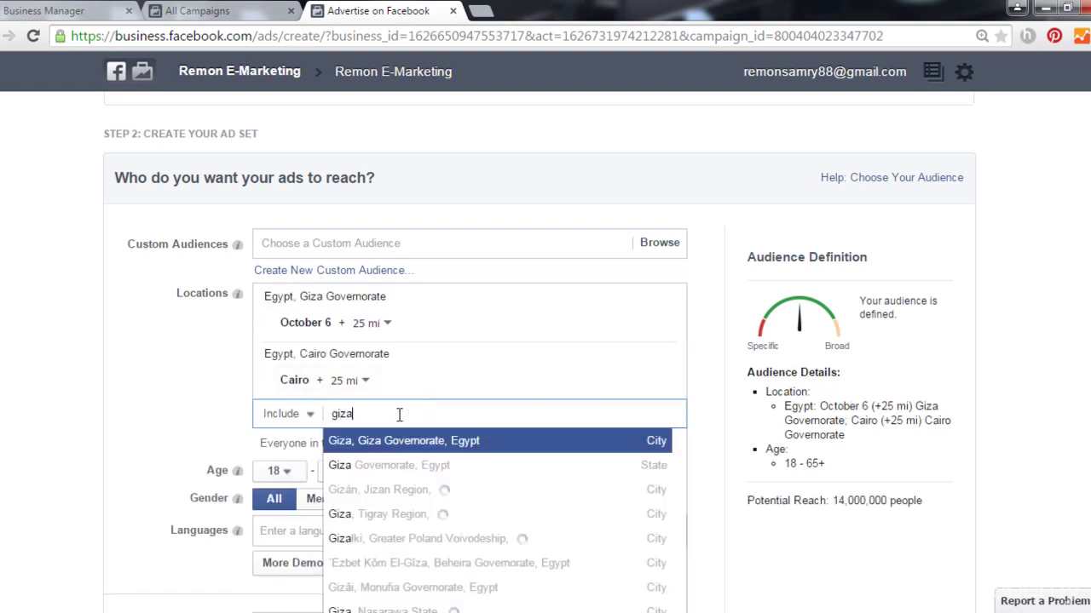
pyautogui.click(433, 446)
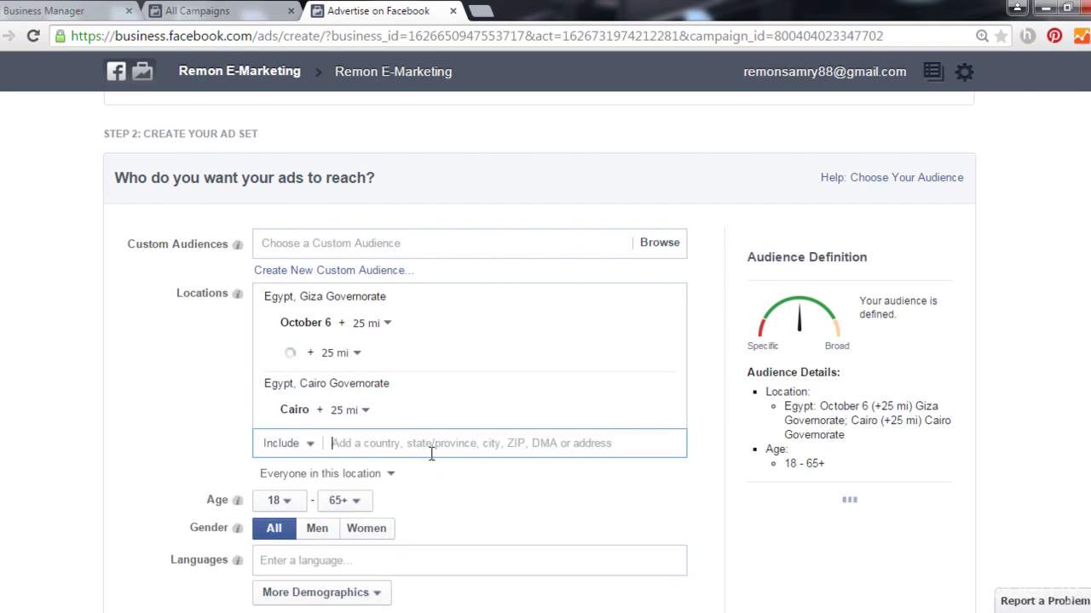
pyautogui.write('alex')
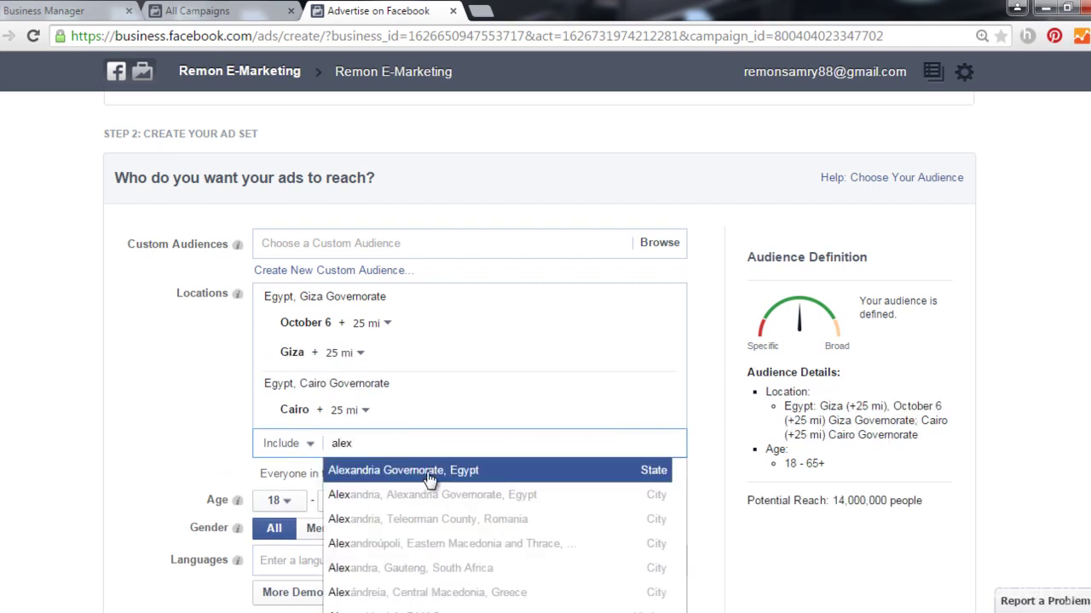
pyautogui.click(428, 477)
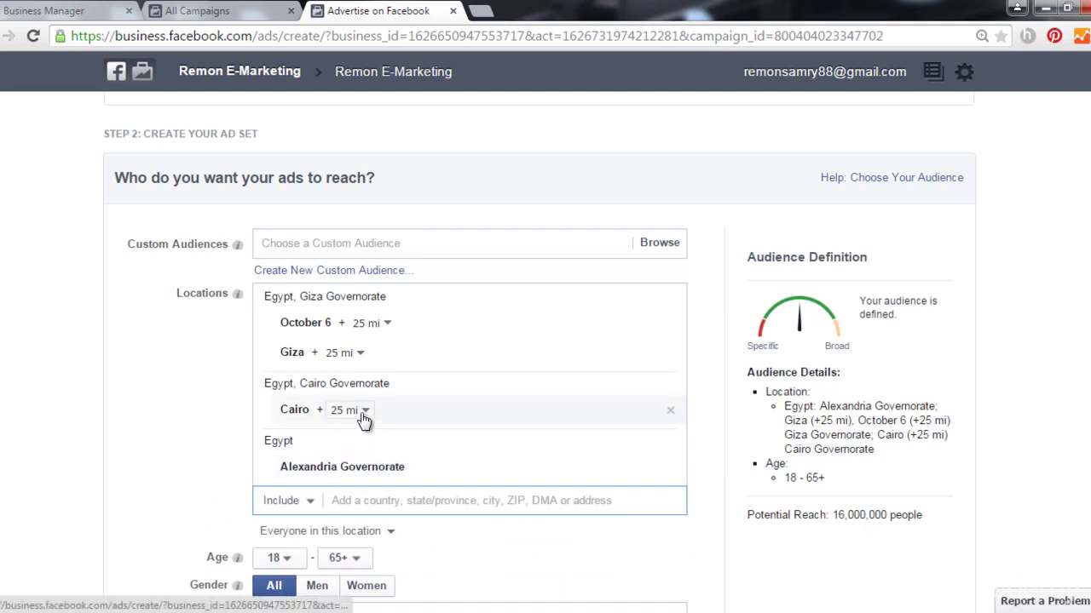
pyautogui.scroll(-1, 352, 382)
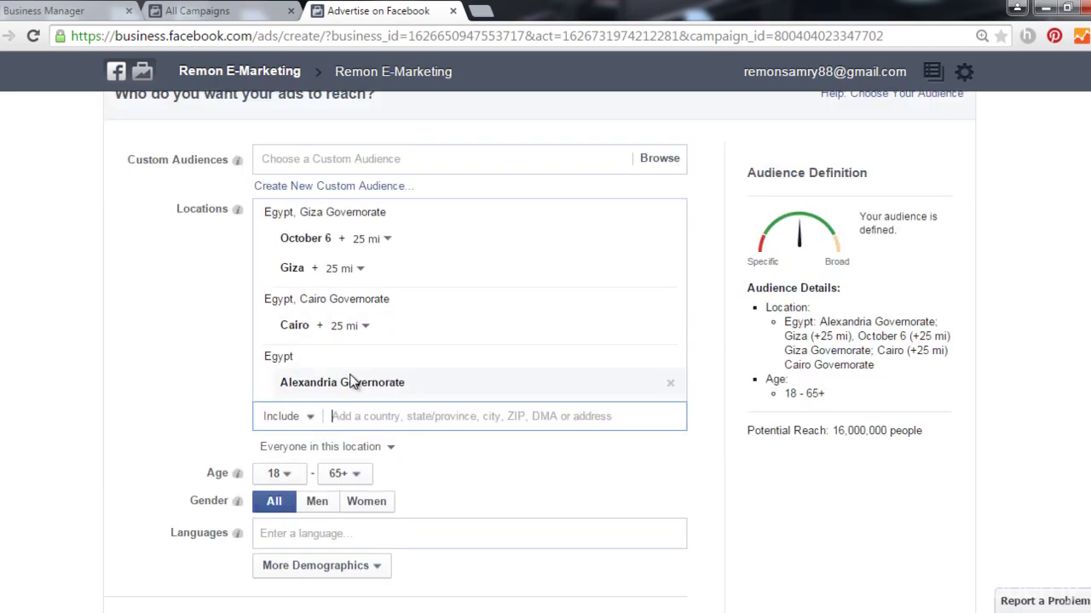
# Step: Restrict the ad set's location targeting to people who live in the selected locations
pyautogui.scroll(-1, 353, 383)
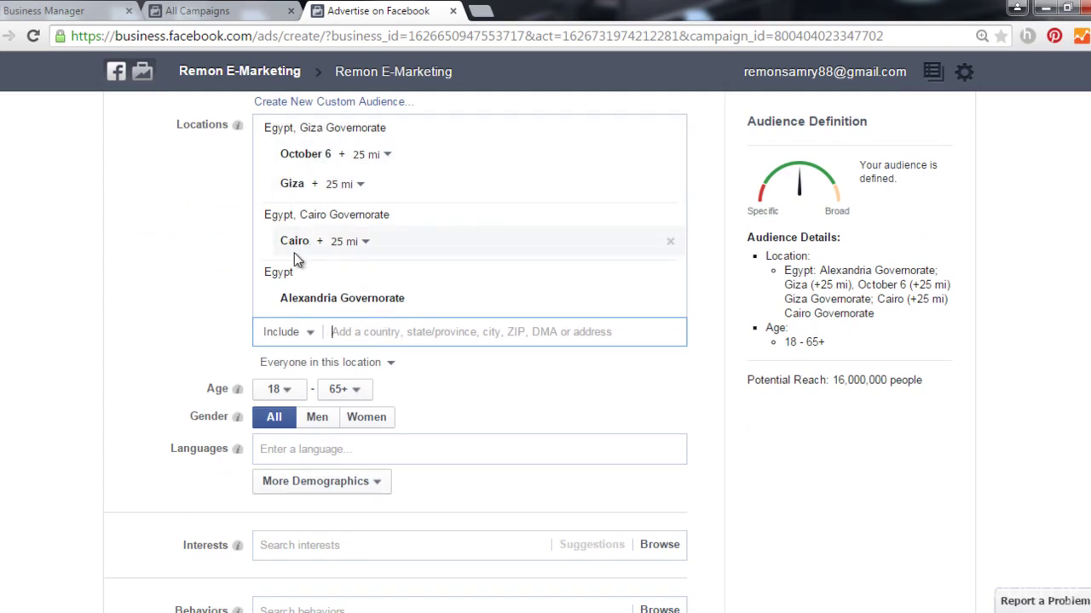
pyautogui.scroll(-1, 421, 395)
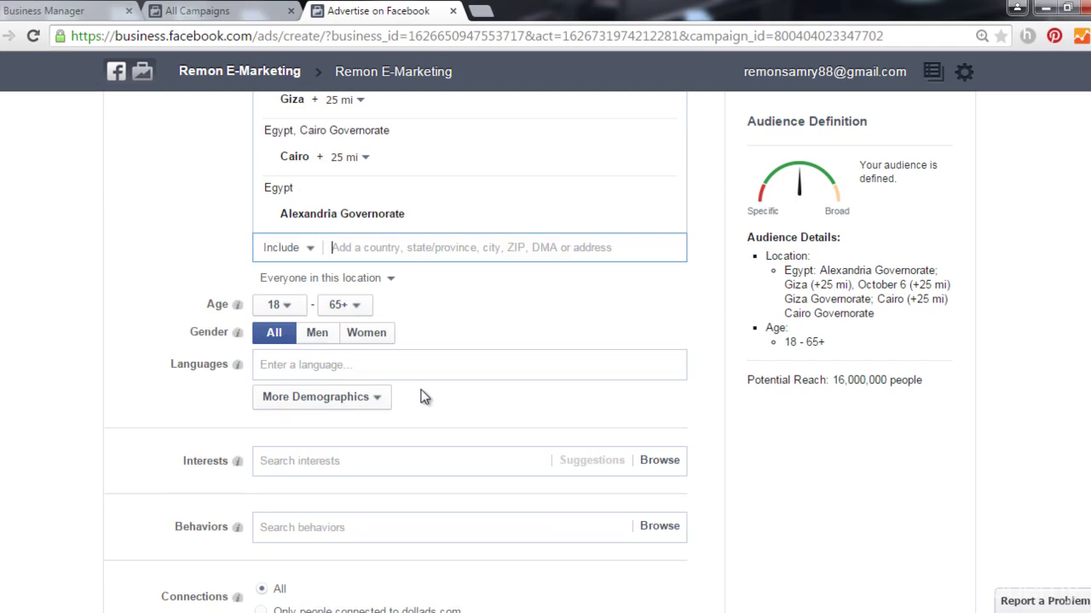
pyautogui.click(332, 284)
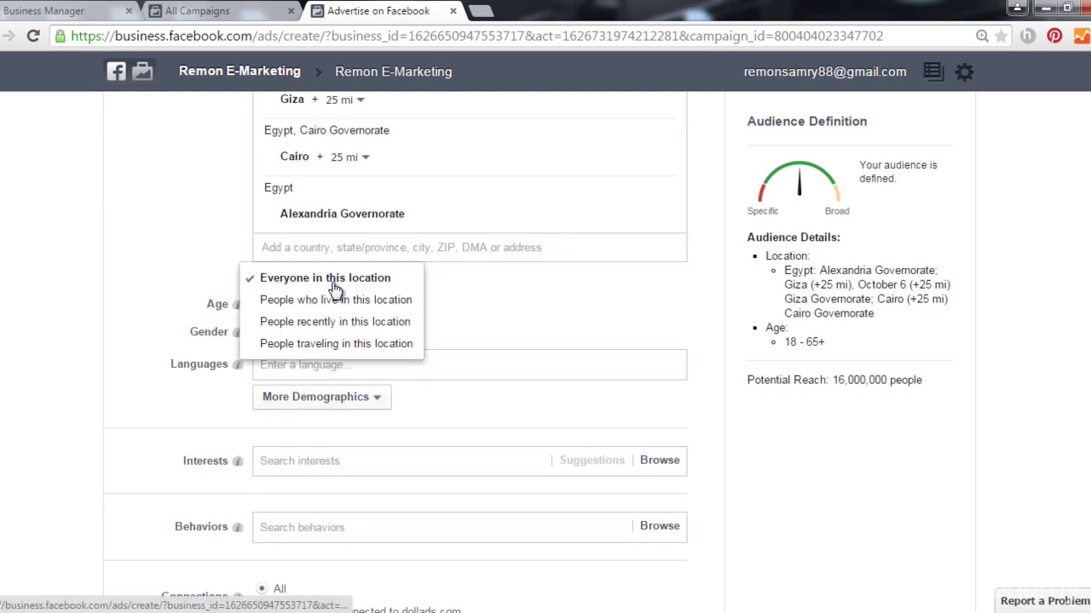
pyautogui.click(337, 300)
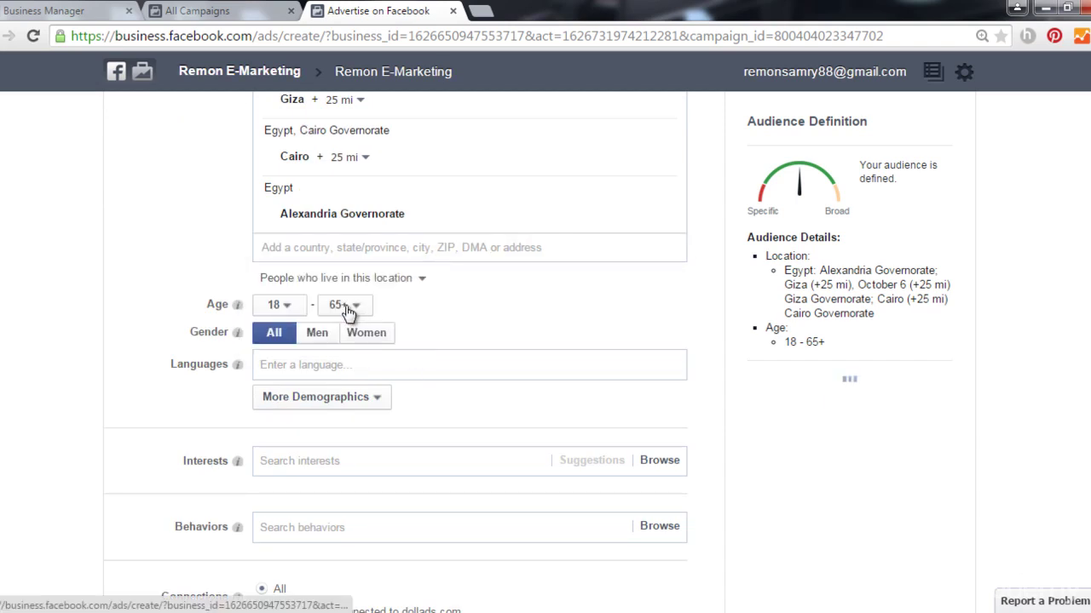
# Step: Set the target audience's minimum age to 22
pyautogui.click(289, 305)
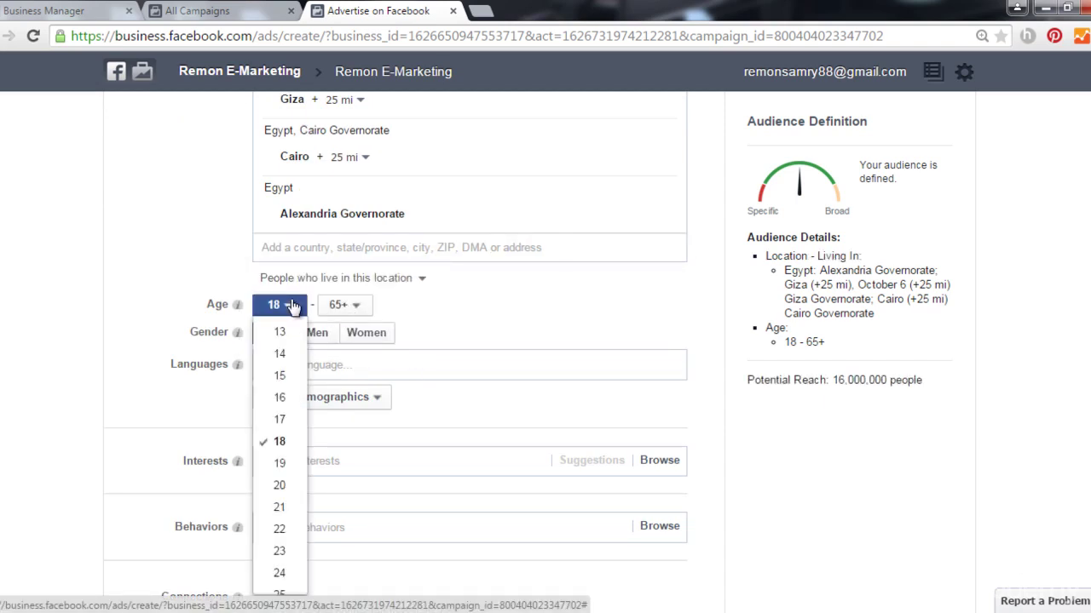
pyautogui.click(288, 530)
pyautogui.click(337, 307)
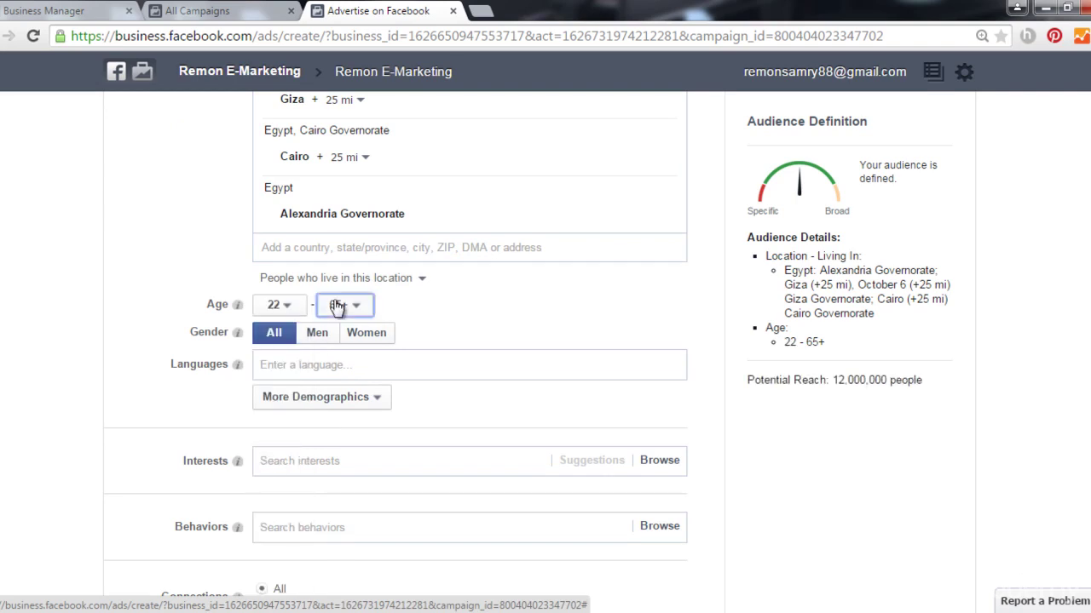
pyautogui.click(185, 430)
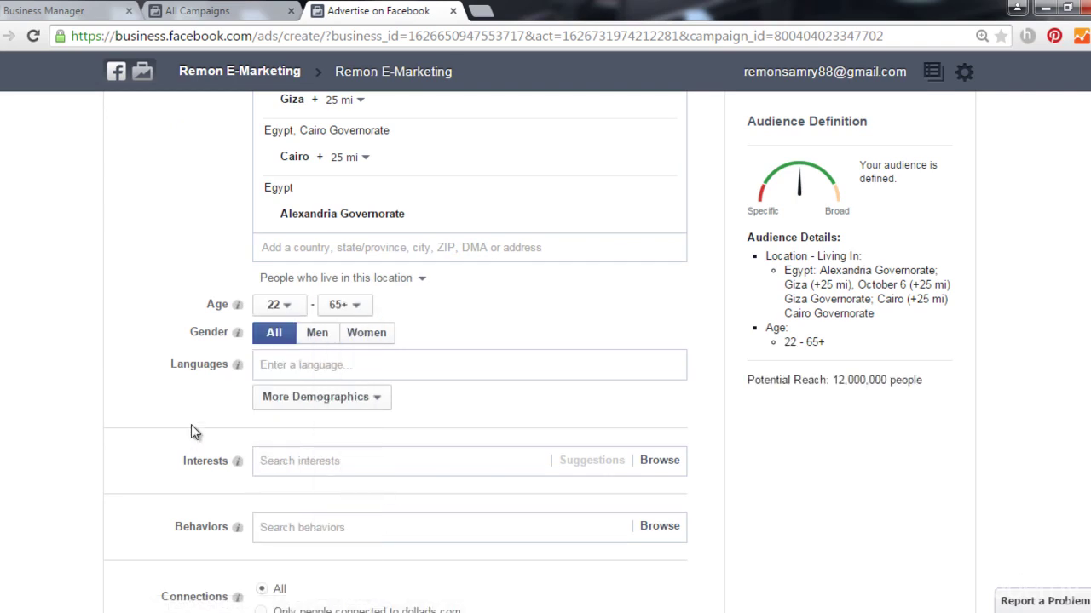
# Step: Add English (All) as the target audience's language
pyautogui.click(318, 366)
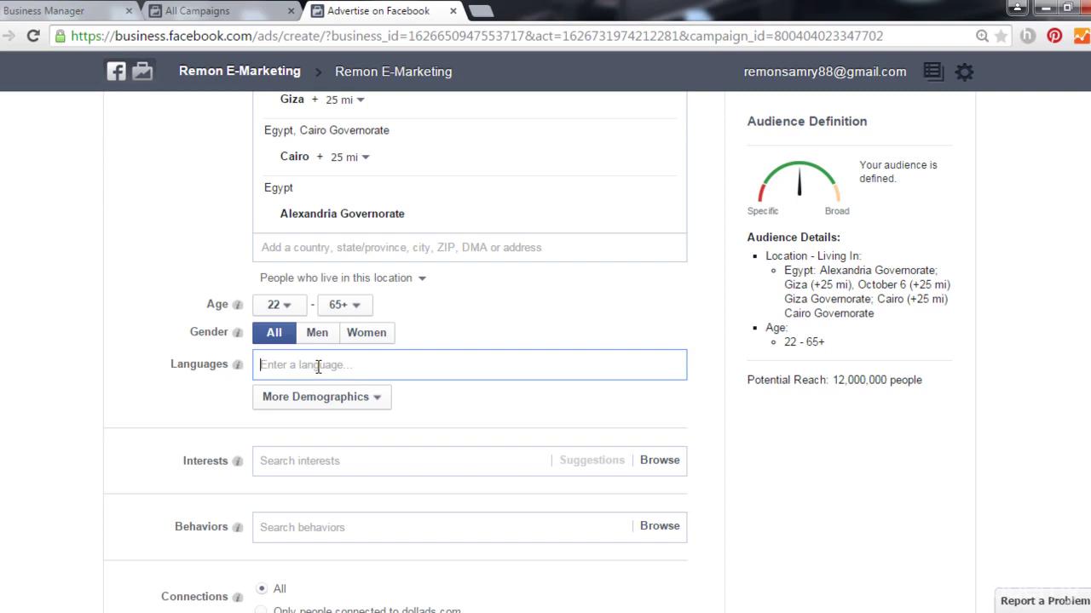
pyautogui.write('en')
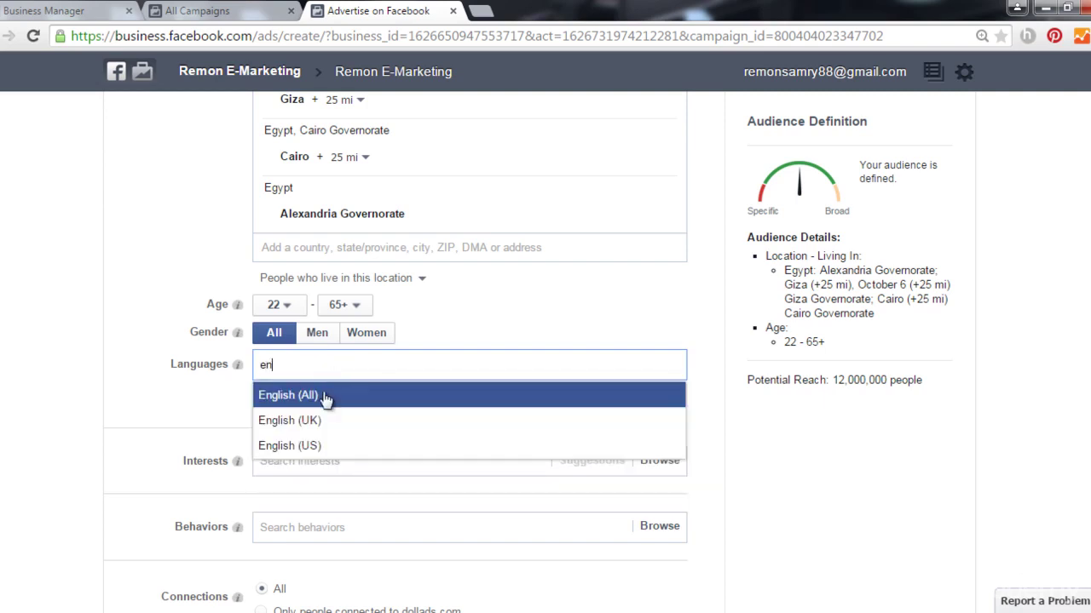
pyautogui.click(328, 396)
# Step: Add Digital marketing and Social media as the target audience's interests
pyautogui.scroll(-1, 309, 383)
pyautogui.scroll(-1, 307, 387)
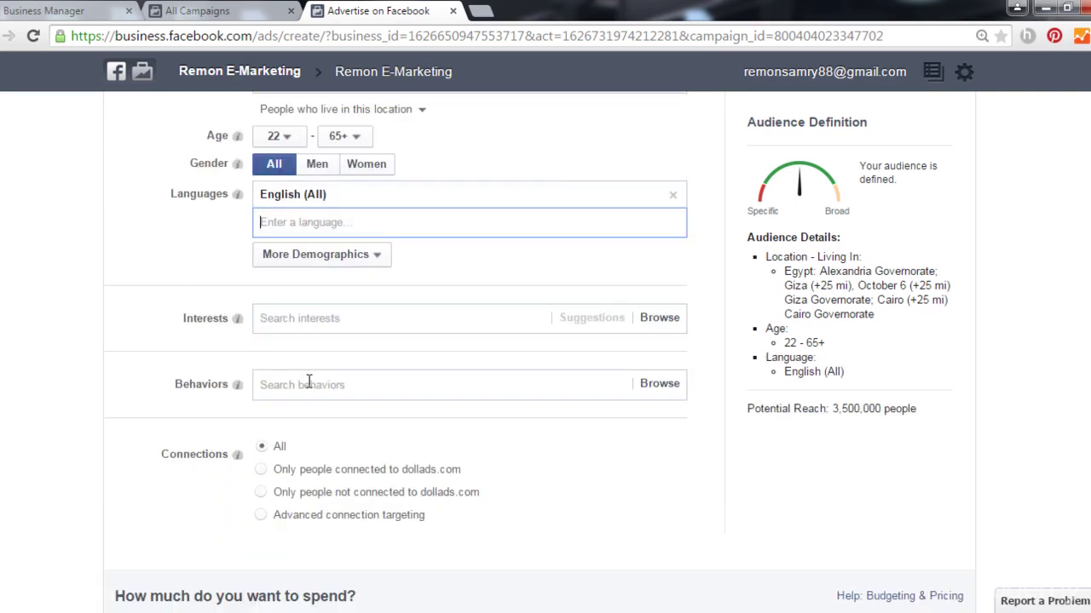
pyautogui.click(338, 319)
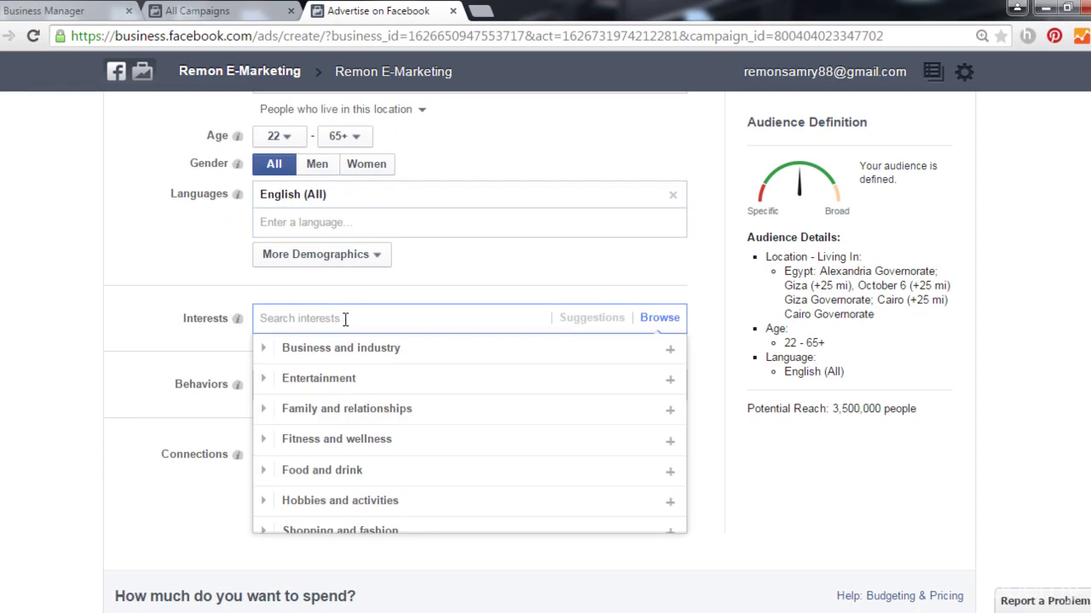
pyautogui.write('dig')
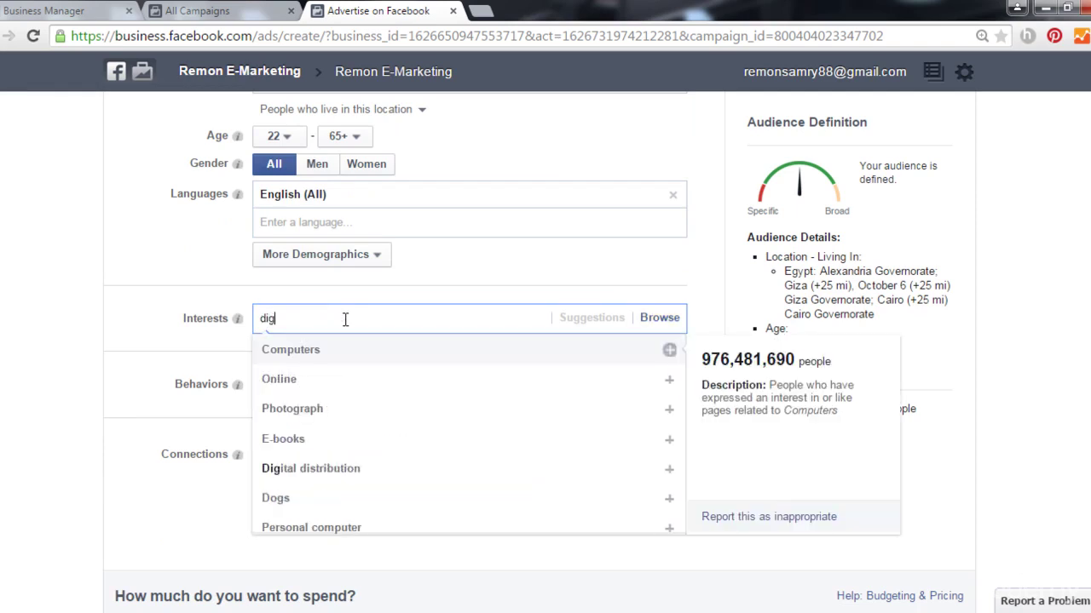
pyautogui.write('itl')
pyautogui.press('BackSpace')
pyautogui.write('al mark')
pyautogui.click(386, 354)
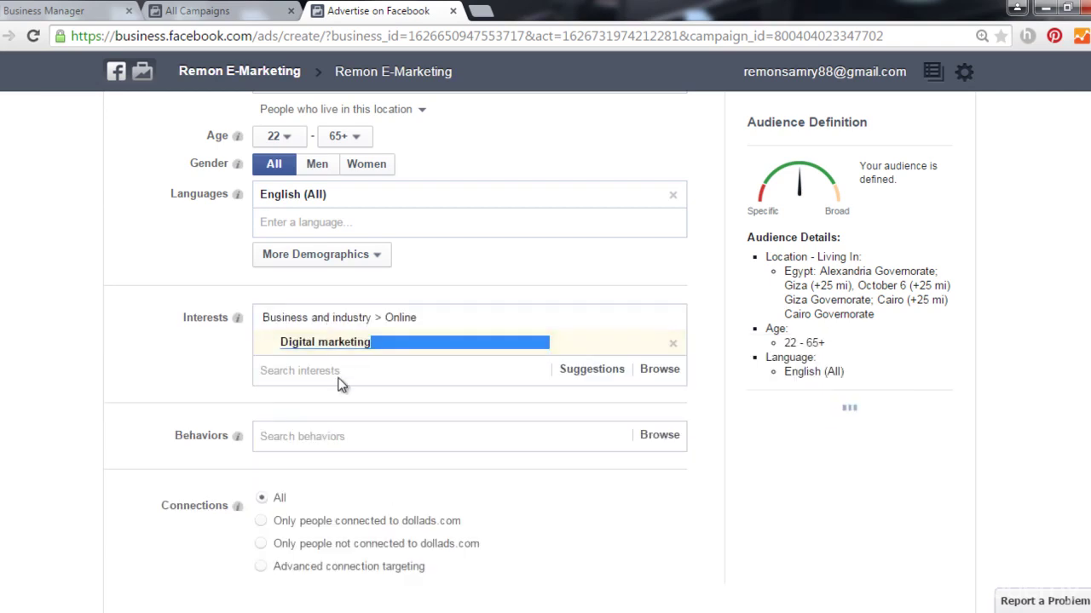
pyautogui.write('social ')
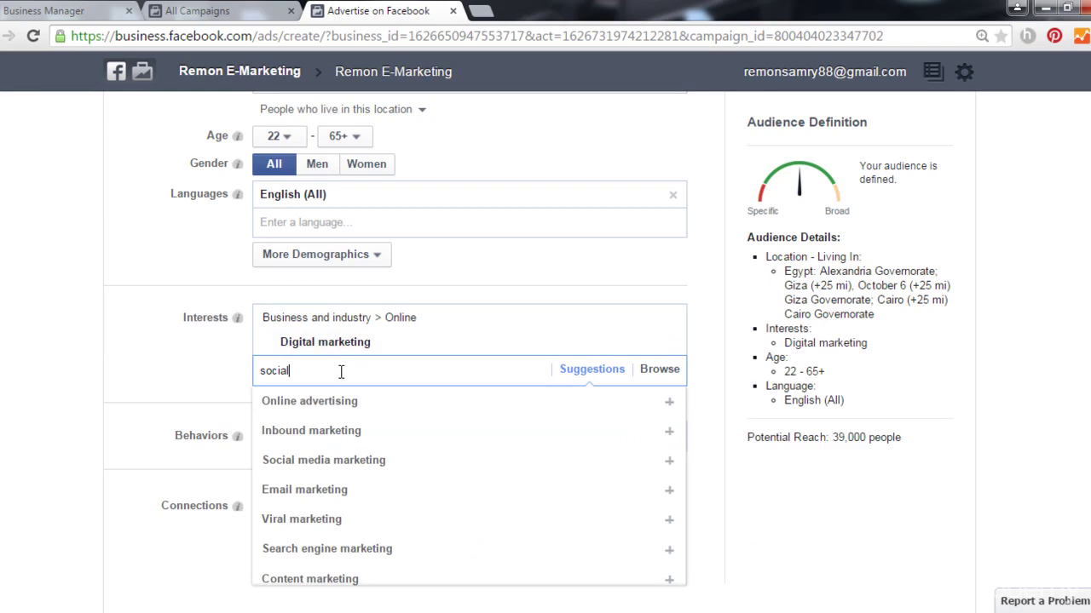
pyautogui.write('media')
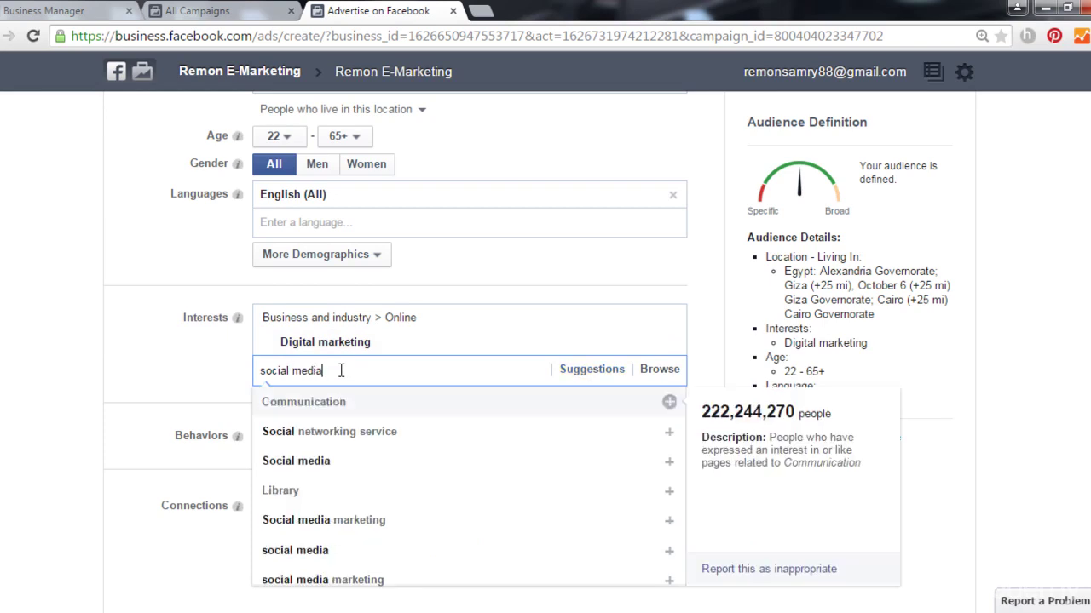
pyautogui.click(392, 464)
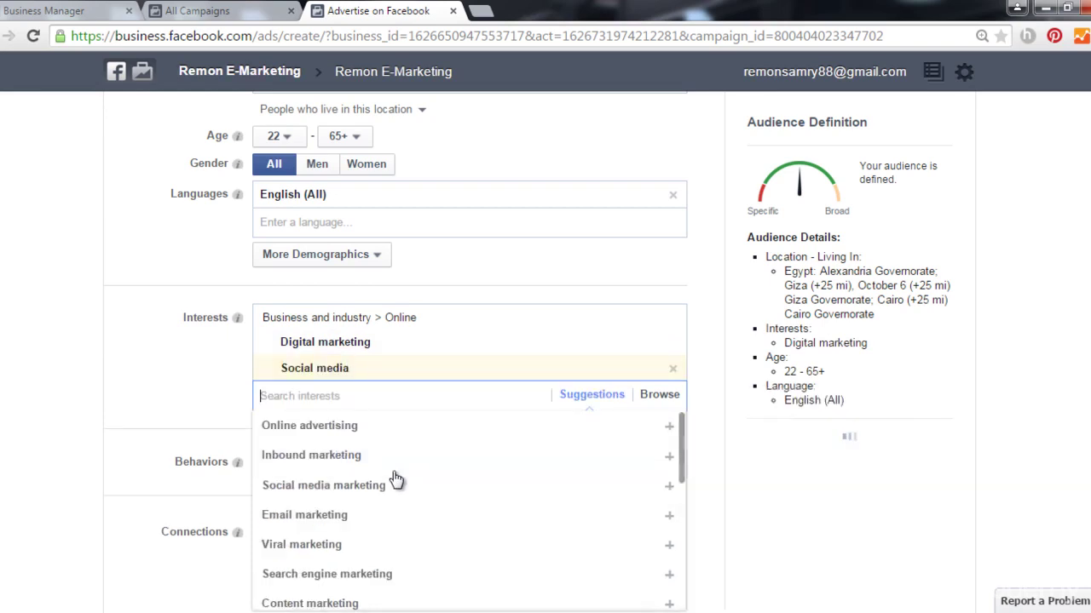
pyautogui.click(127, 407)
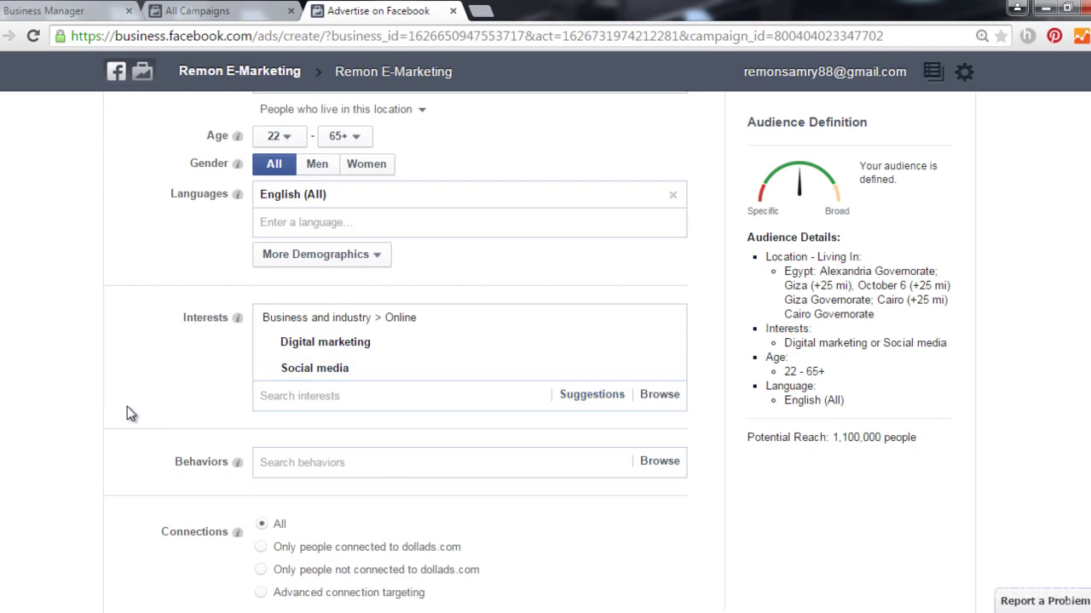
# Step: Set the ad set's daily budget to $5.00 USD
pyautogui.scroll(-1, 127, 406)
pyautogui.scroll(-1, 129, 423)
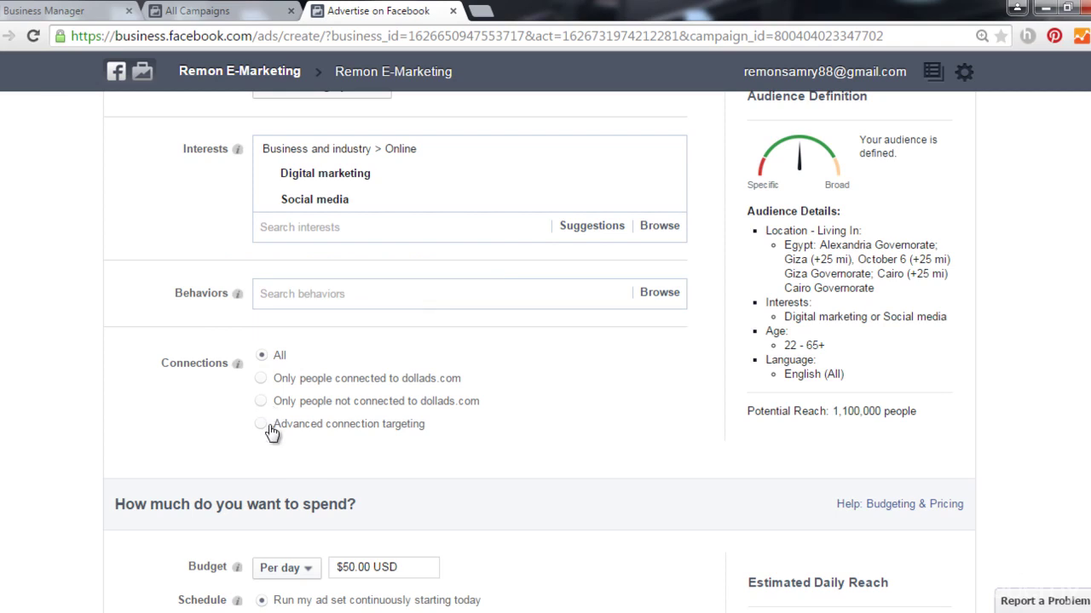
pyautogui.scroll(2, 266, 430)
pyautogui.scroll(-1, 236, 477)
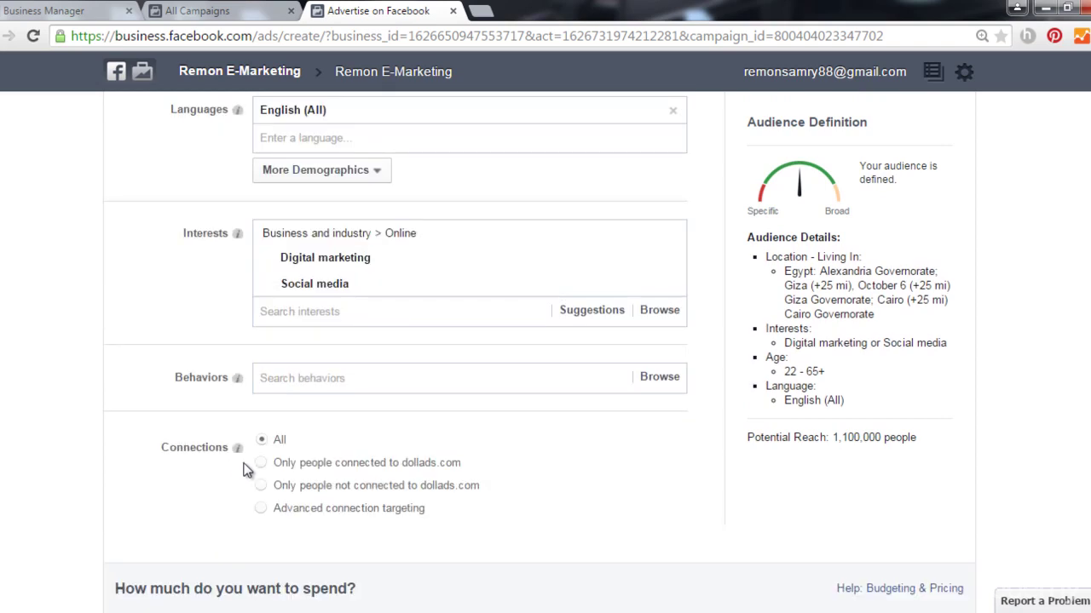
pyautogui.scroll(-1, 247, 470)
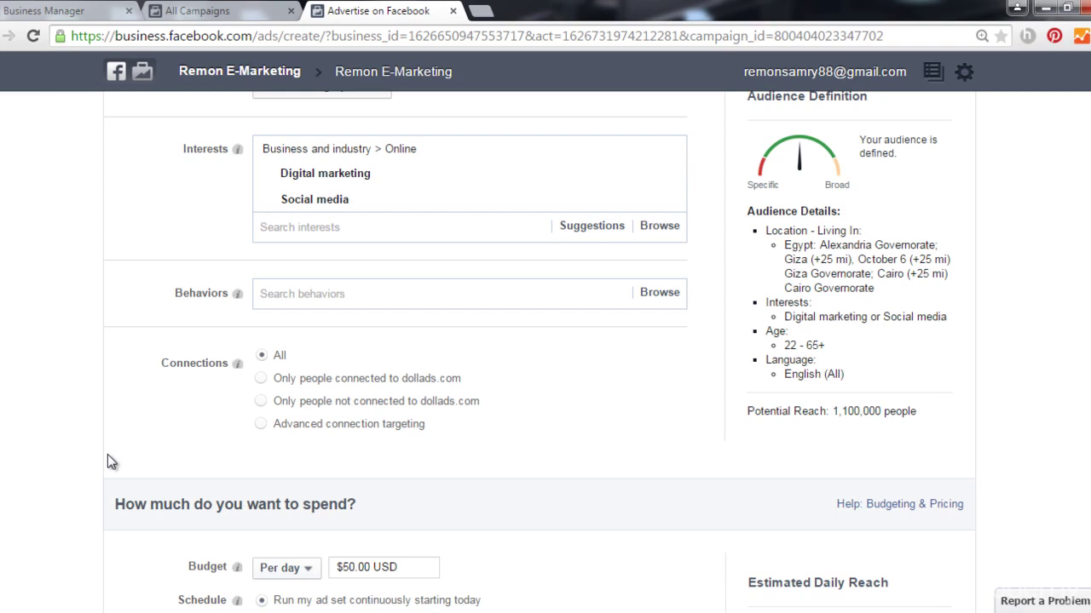
pyautogui.scroll(-3, 226, 379)
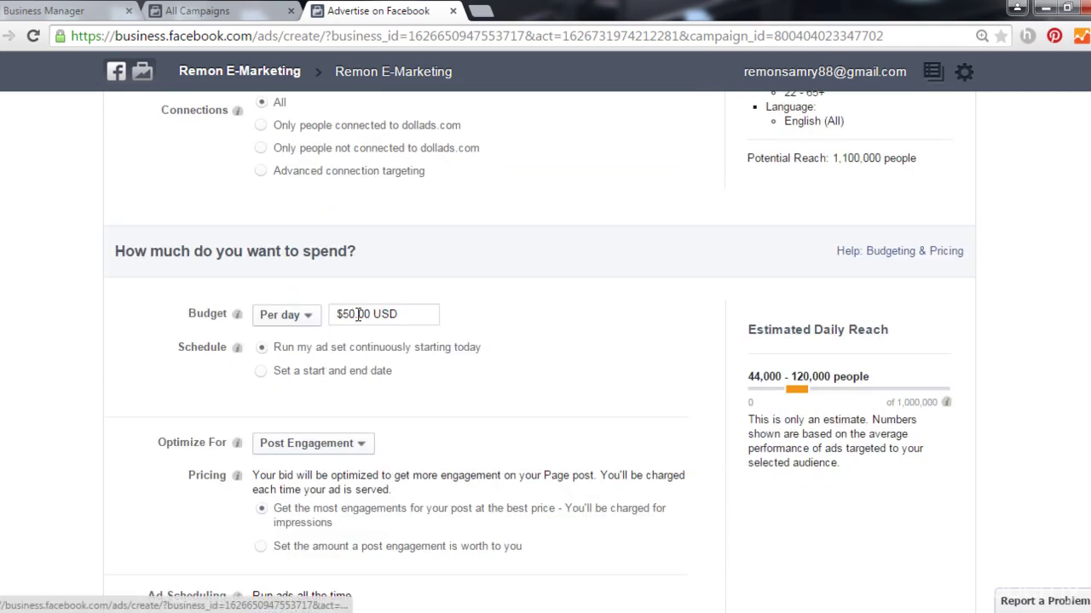
pyautogui.click(350, 313)
pyautogui.press('Delete')
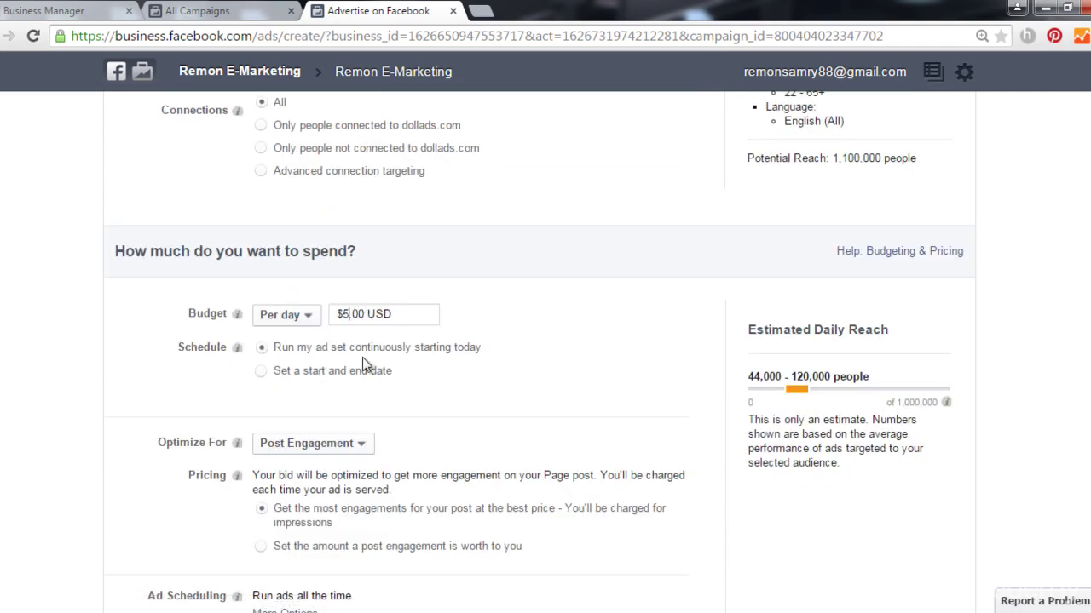
# Step: Optimize the ad set for Clicks with a manual maximum bid of $0.01 USD per click
pyautogui.scroll(-2, 59, 373)
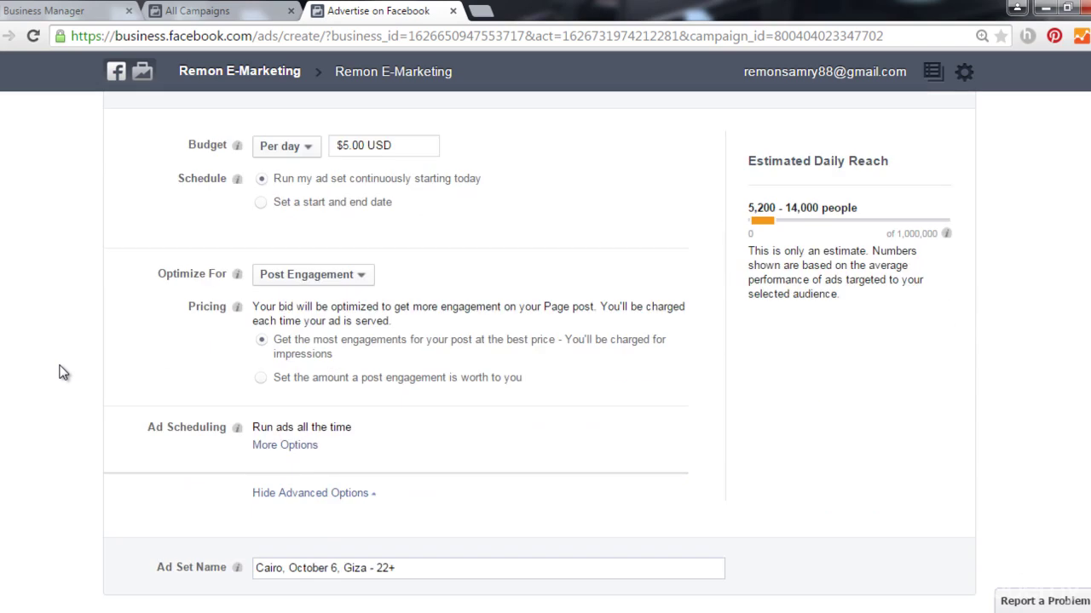
pyautogui.click(361, 281)
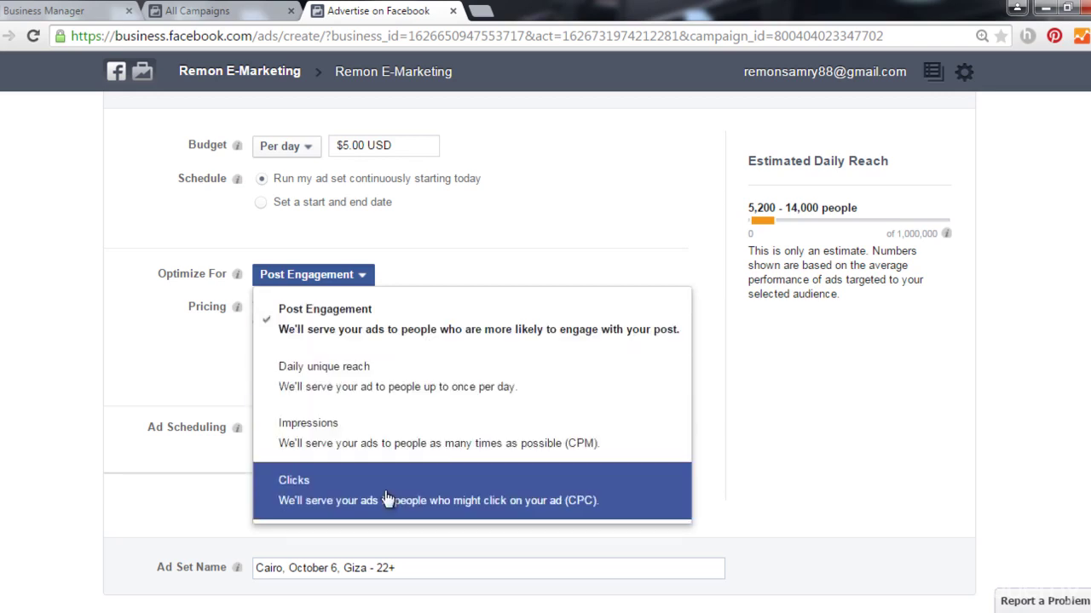
pyautogui.scroll(-1, 386, 499)
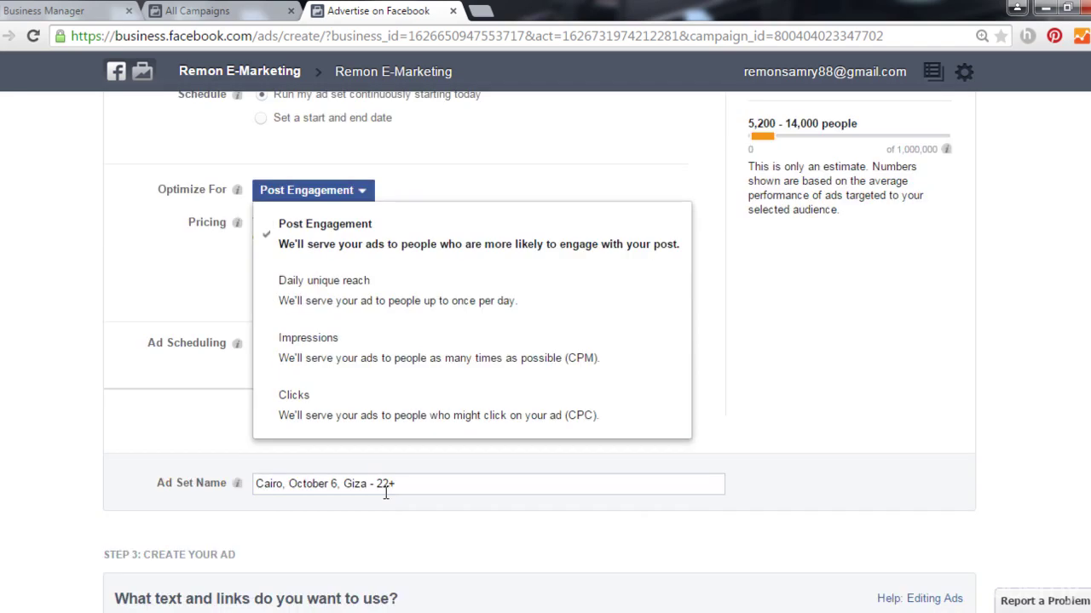
pyautogui.click(407, 433)
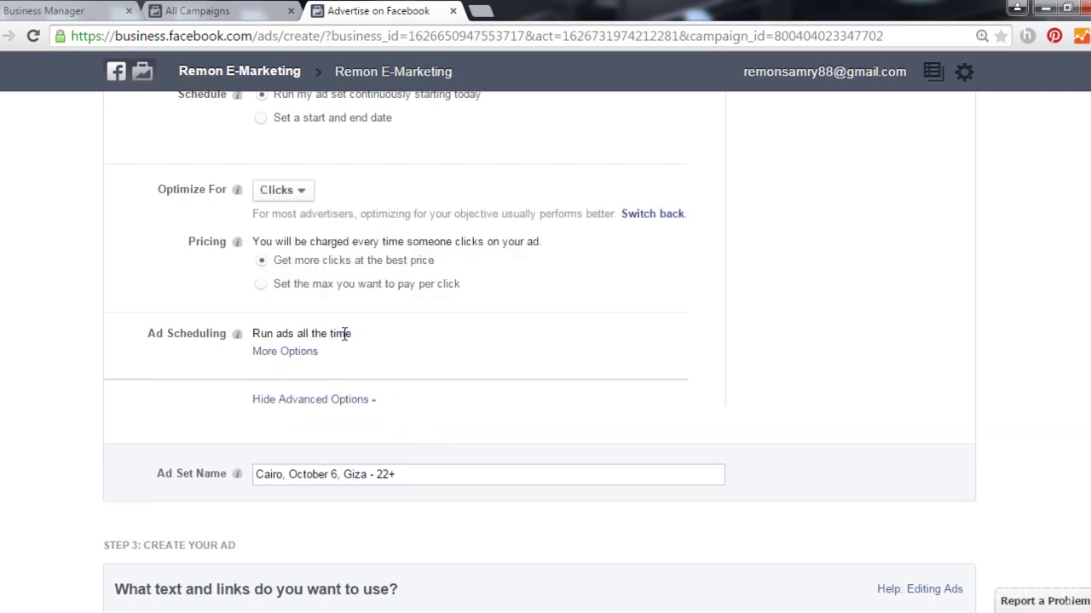
pyautogui.click(318, 292)
pyautogui.moveTo(309, 315); pyautogui.dragTo(300, 315)
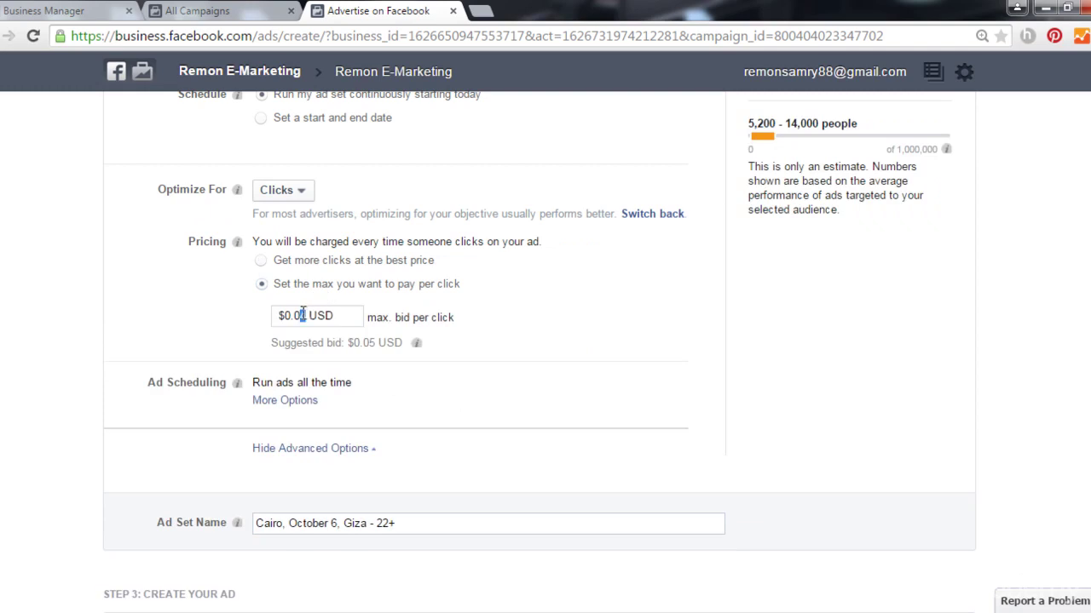
pyautogui.click(117, 339)
# Step: Add FB to the ad set's name
pyautogui.scroll(-2, 167, 390)
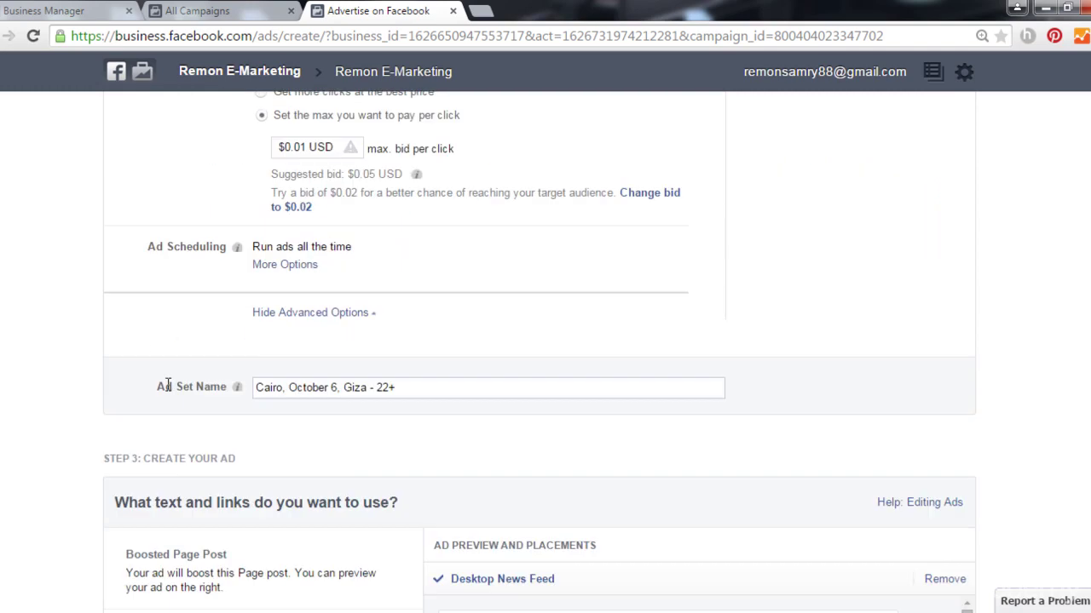
pyautogui.click(390, 390)
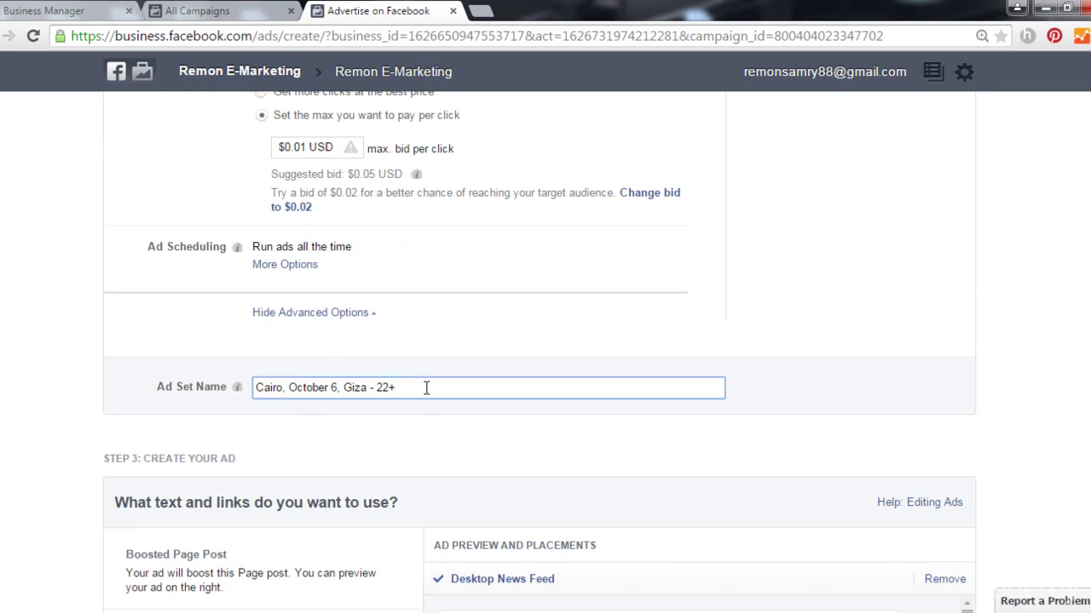
pyautogui.write('FB')
# Step: Examine the boosted page post's Desktop News Feed preview and the ad placements down to the order options
pyautogui.scroll(-5, 281, 375)
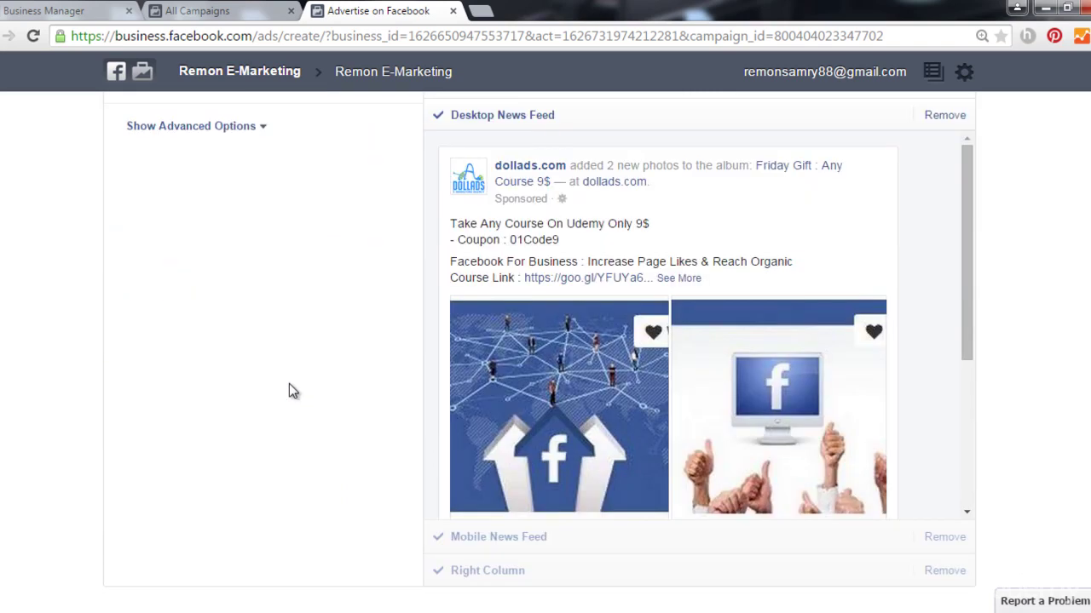
pyautogui.moveTo(971, 216); pyautogui.dragTo(969, 263)
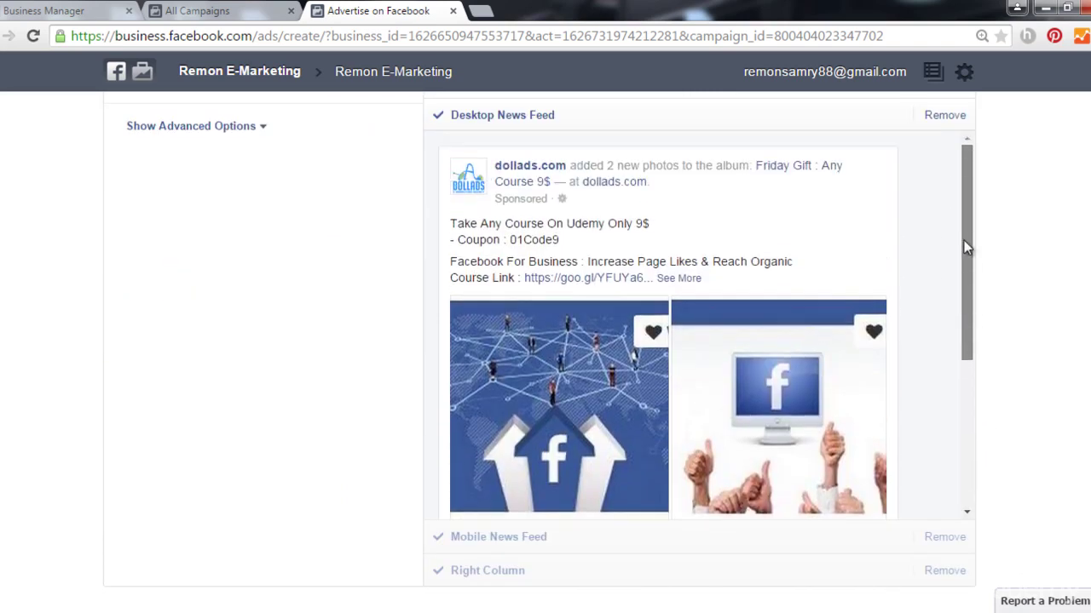
pyautogui.scroll(1, 990, 307)
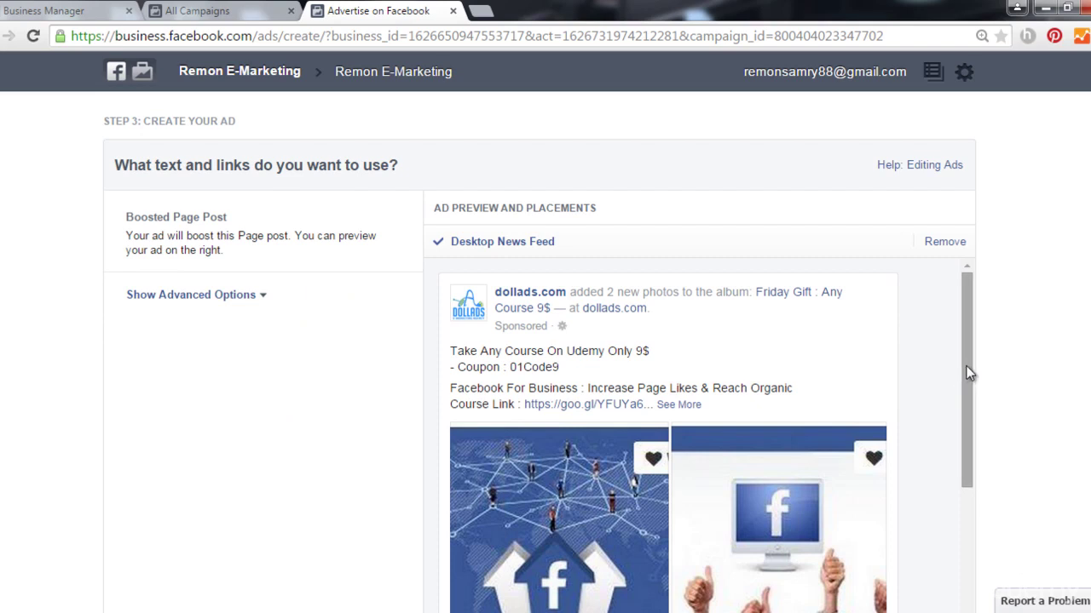
pyautogui.scroll(-1, 967, 379)
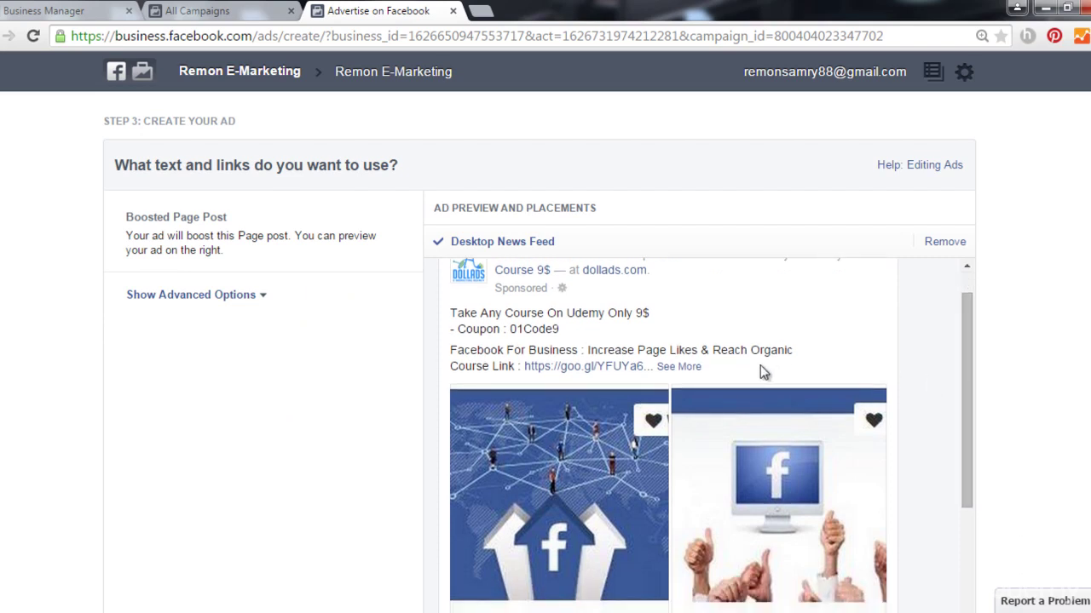
pyautogui.scroll(-1, 968, 362)
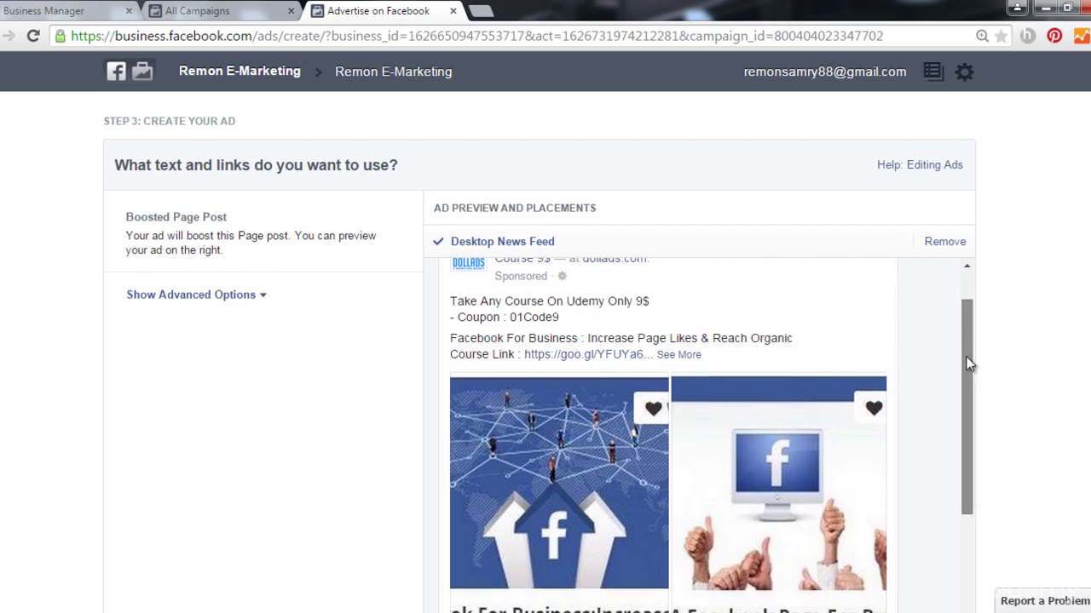
pyautogui.moveTo(967, 362); pyautogui.dragTo(979, 504)
pyautogui.scroll(-3, 993, 477)
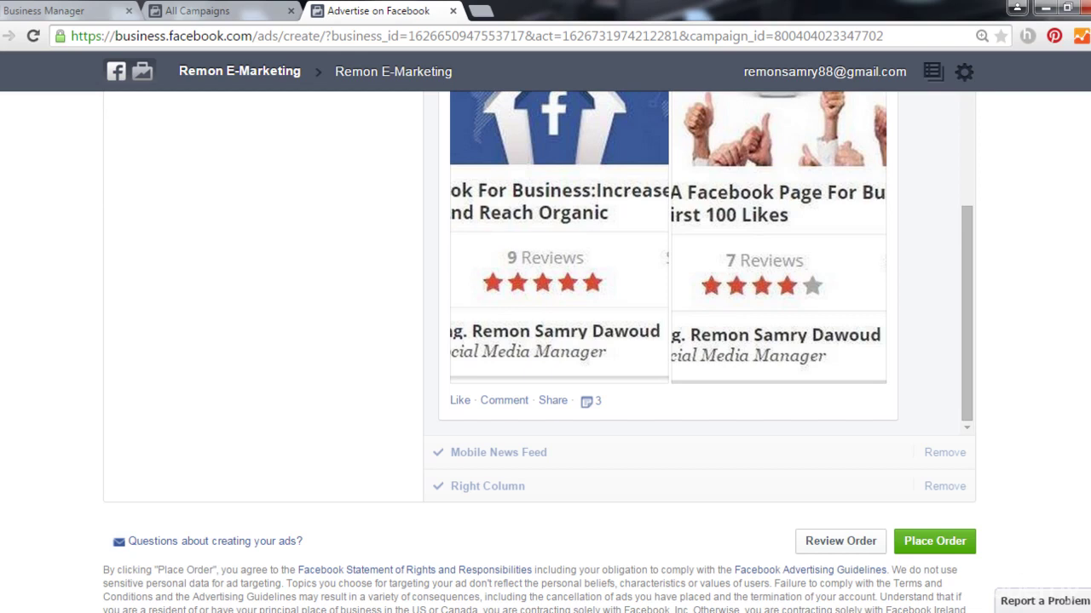
# Step: Place the order for the boosted page post ad and continue to the ad set summary
pyautogui.scroll(1, 1055, 473)
pyautogui.moveTo(968, 396)
pyautogui.mouseDown()
pyautogui.moveTo(971, 292)
pyautogui.moveTo(959, 242)
pyautogui.moveTo(979, 409)
pyautogui.mouseUp()
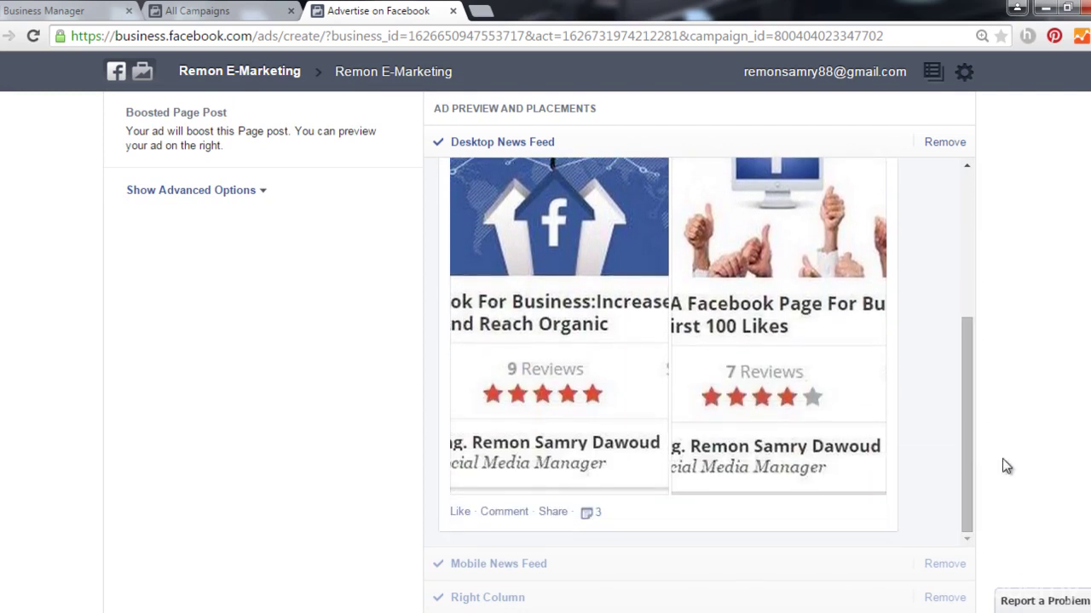
pyautogui.scroll(-3, 1002, 458)
pyautogui.click(970, 447)
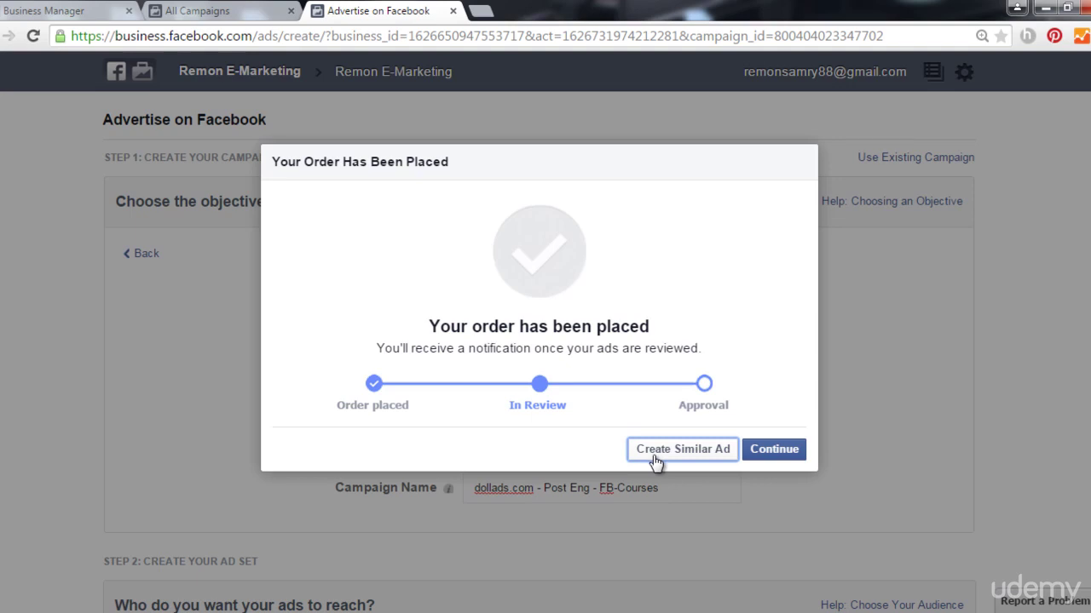
pyautogui.click(771, 449)
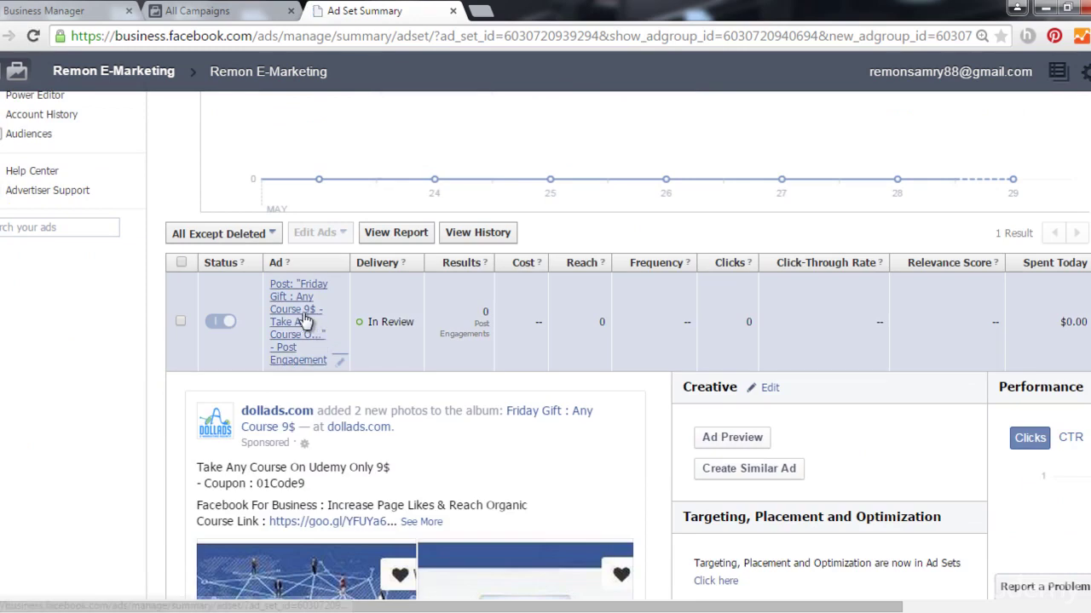
# Step: Examine the new ad's delivery, results, spend and maximum bid figures, plus its creative preview and the ad set's overall performance
pyautogui.scroll(-2, 309, 319)
pyautogui.scroll(1, 432, 494)
pyautogui.moveTo(339, 609); pyautogui.dragTo(515, 608)
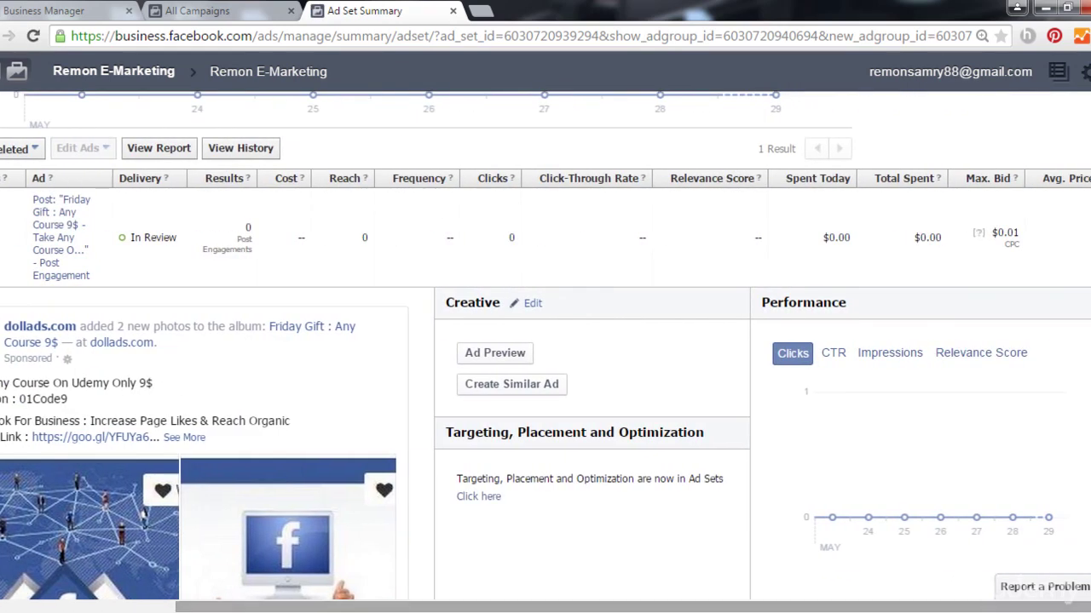
pyautogui.scroll(-3, 426, 572)
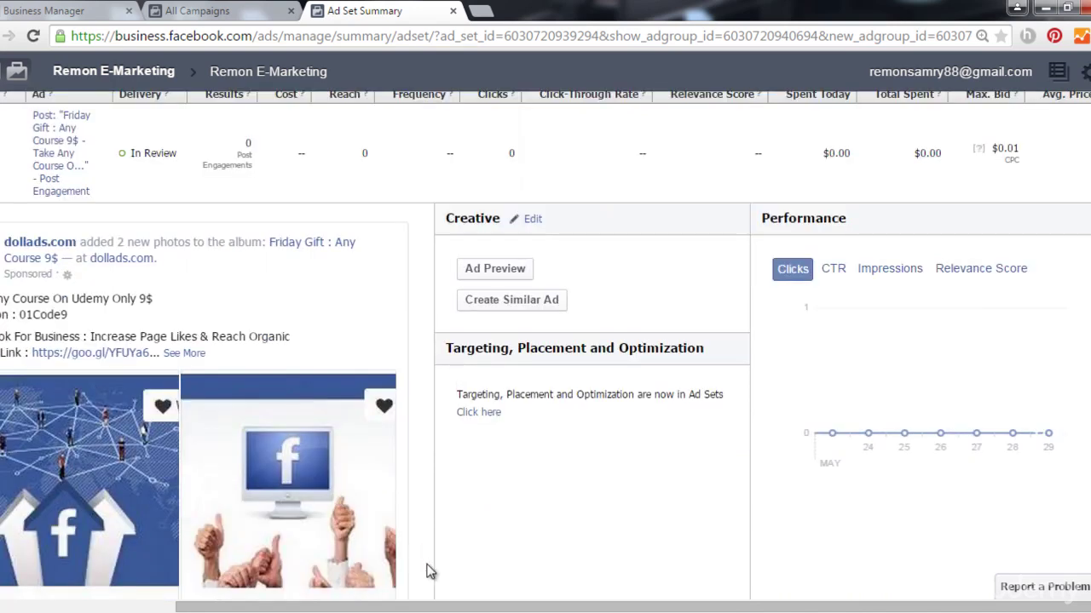
pyautogui.moveTo(403, 608); pyautogui.dragTo(316, 610)
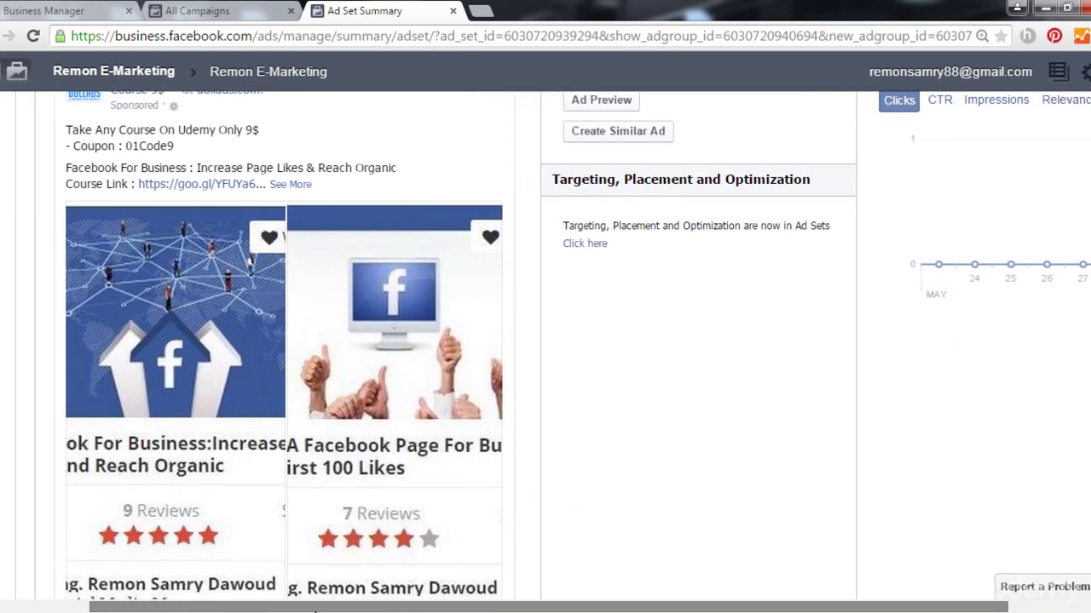
pyautogui.scroll(2, 319, 491)
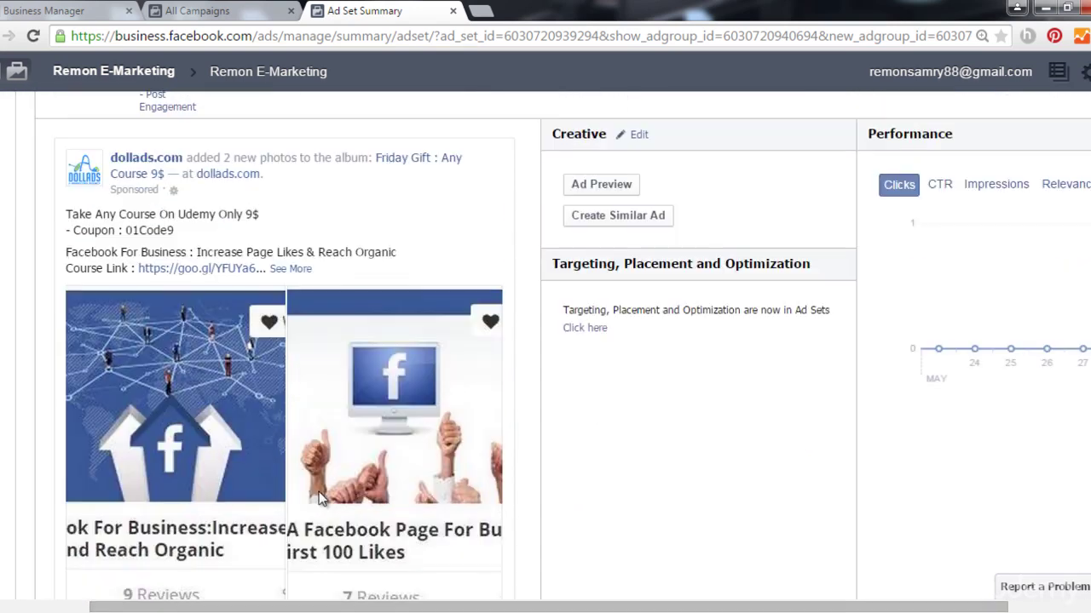
pyautogui.scroll(-2, 305, 494)
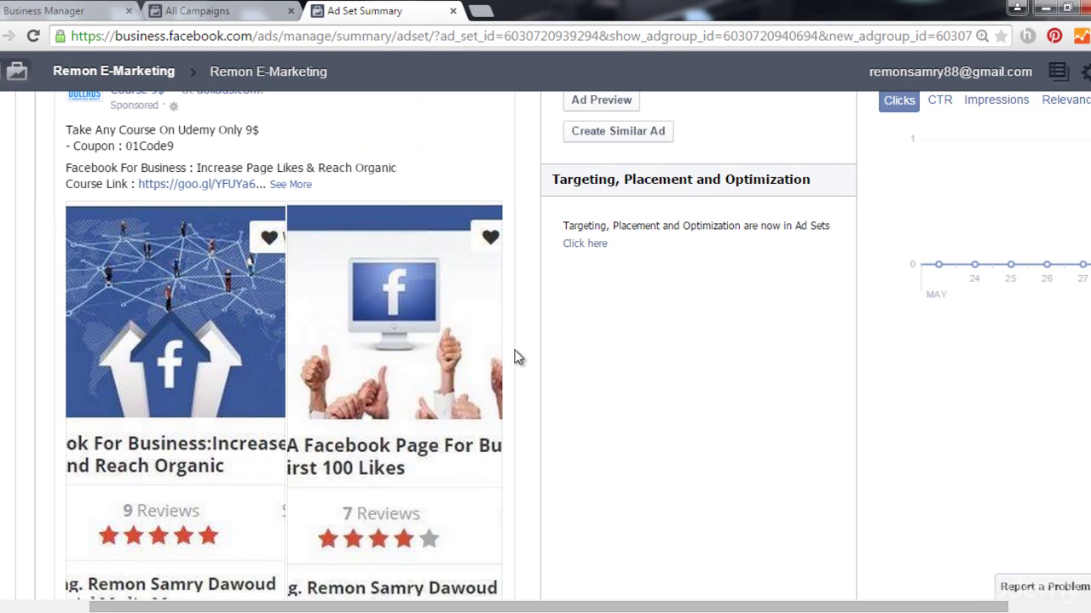
pyautogui.scroll(4, 486, 418)
pyautogui.scroll(2, 451, 388)
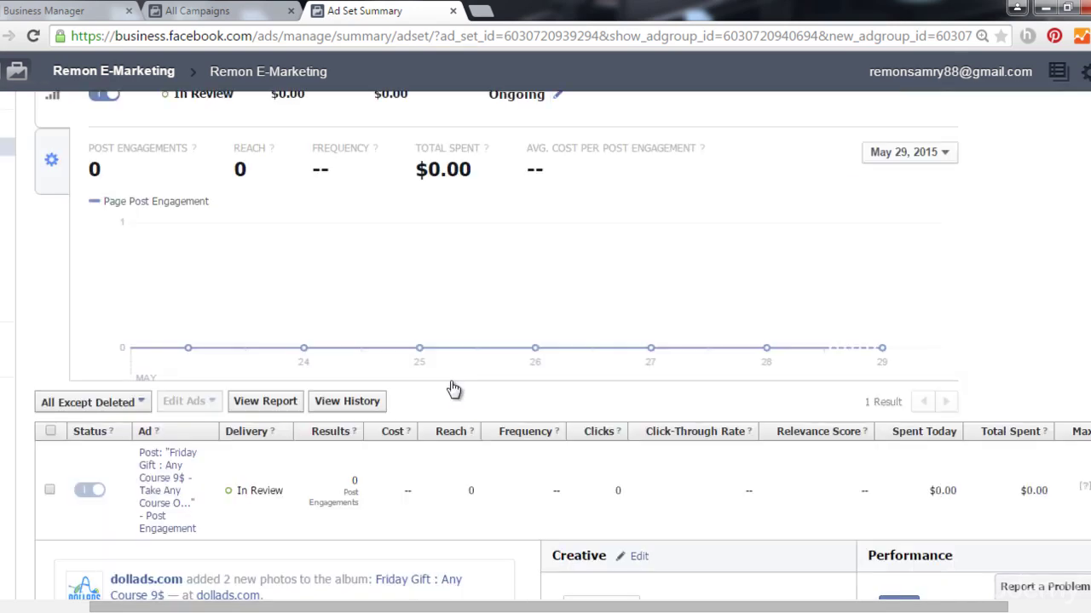
pyautogui.moveTo(274, 605); pyautogui.dragTo(239, 605)
pyautogui.scroll(1, 294, 530)
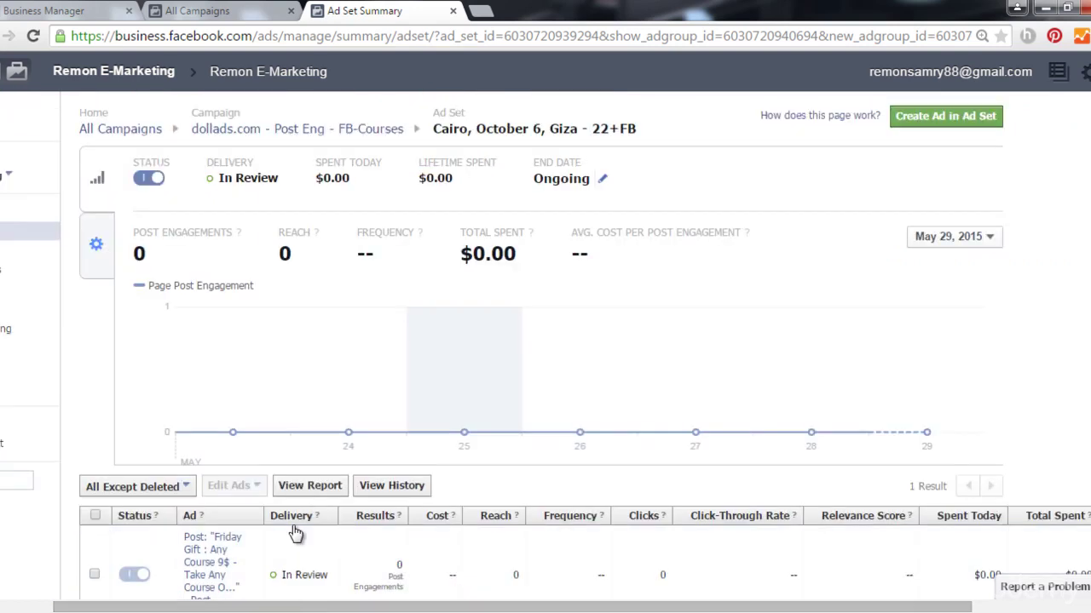
pyautogui.scroll(-4, 294, 532)
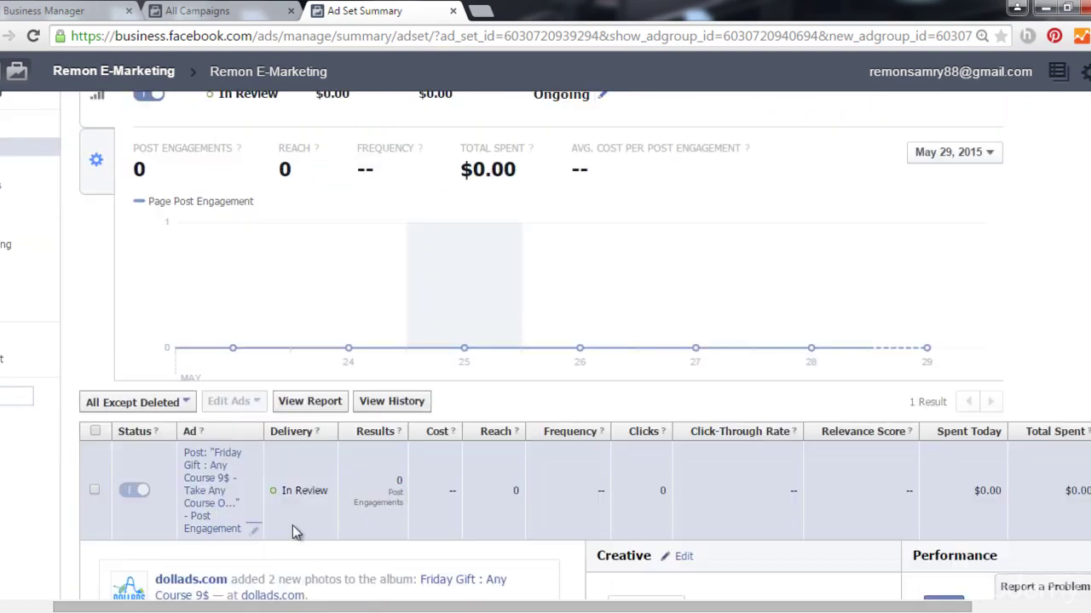
pyautogui.moveTo(418, 607); pyautogui.dragTo(462, 610)
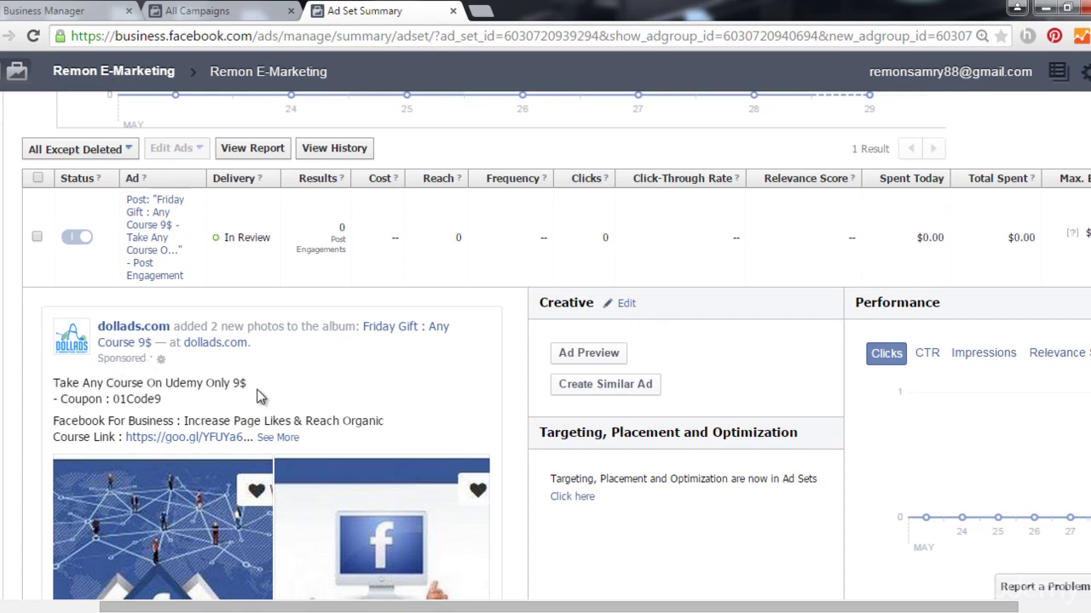
# Step: Edit the ad's creative to boost the page post "Sell Products & Drive Traffic To Website By YouTube Cards On Udemy" and save the change
pyautogui.click(625, 304)
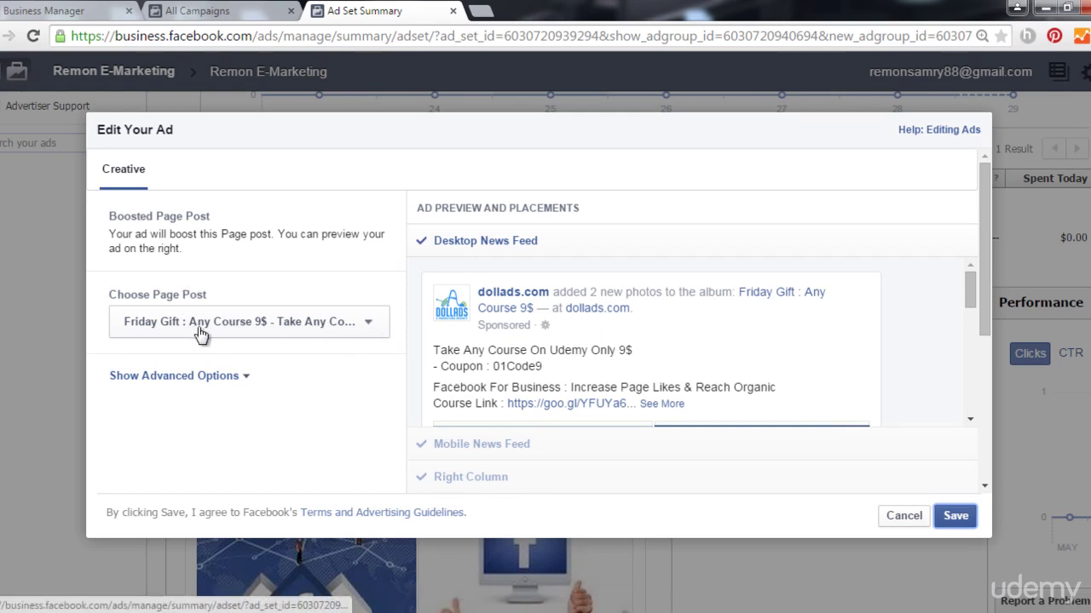
pyautogui.click(290, 330)
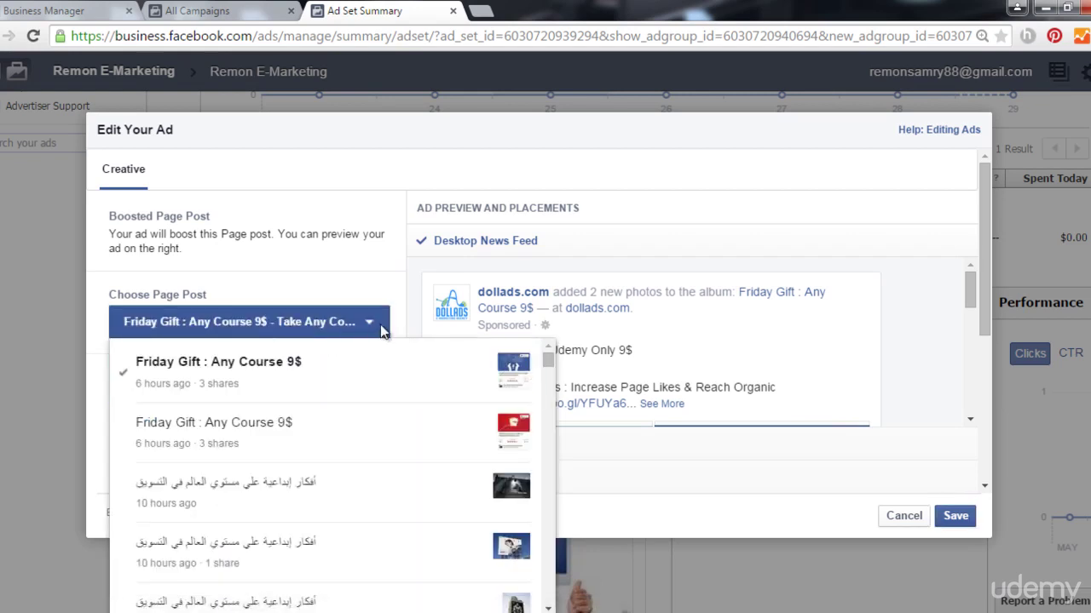
pyautogui.moveTo(548, 362); pyautogui.dragTo(544, 422)
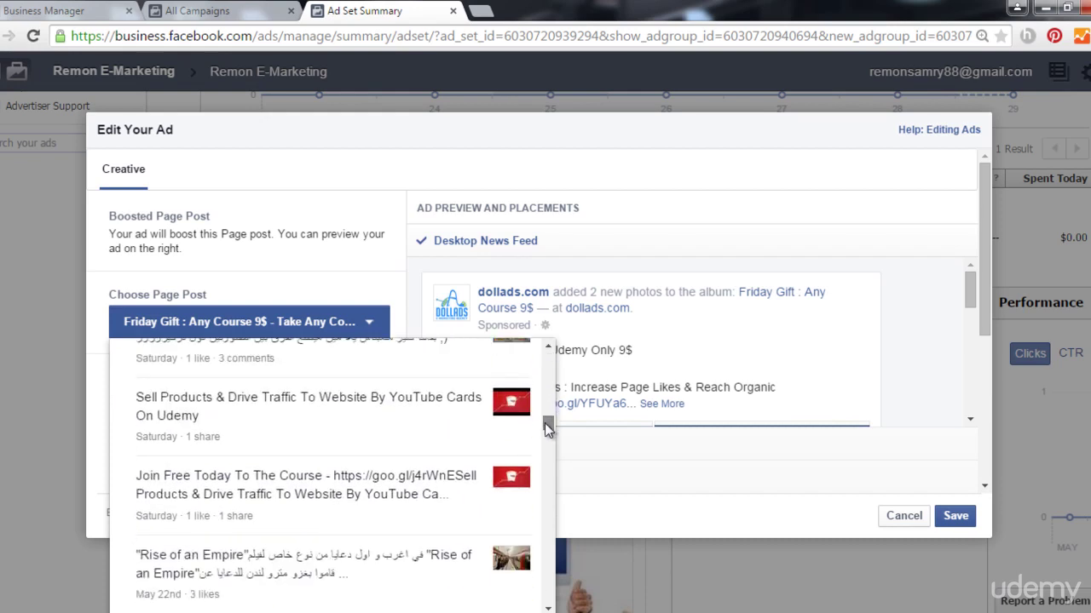
pyautogui.click(380, 417)
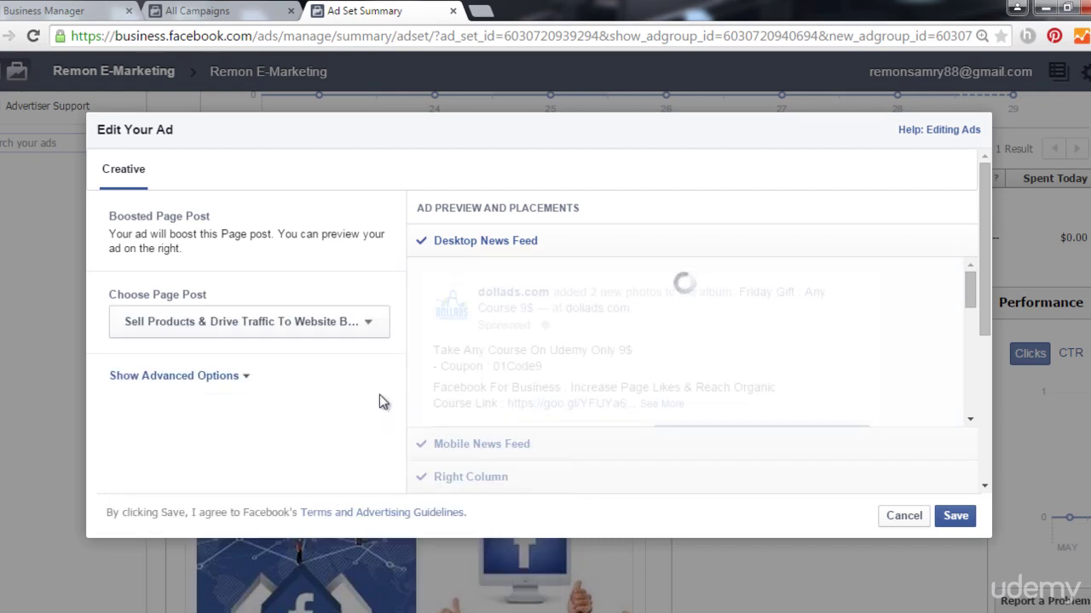
pyautogui.scroll(-2, 713, 382)
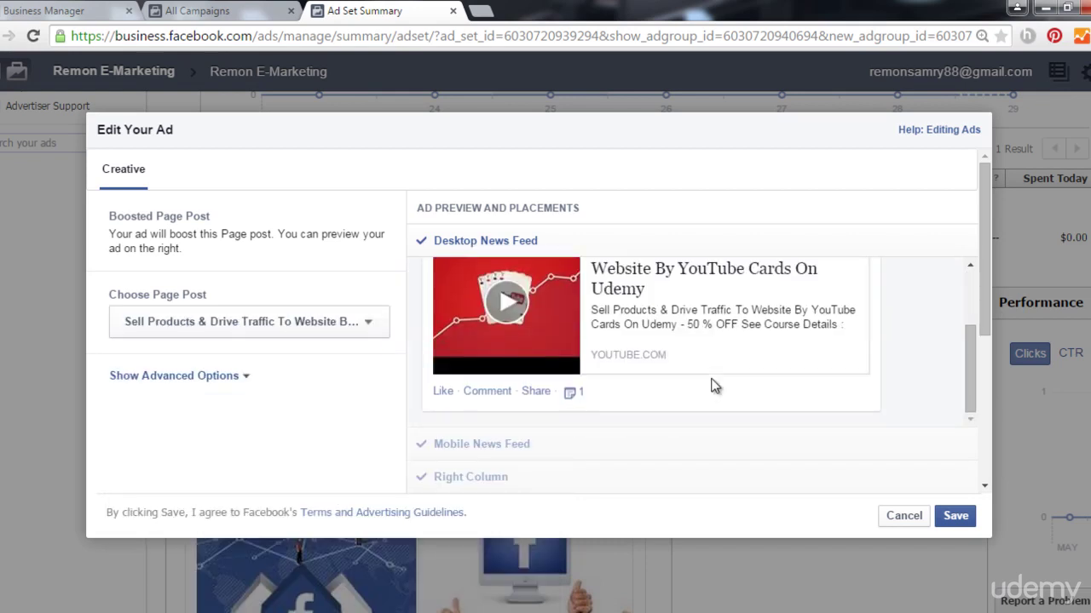
pyautogui.click(952, 523)
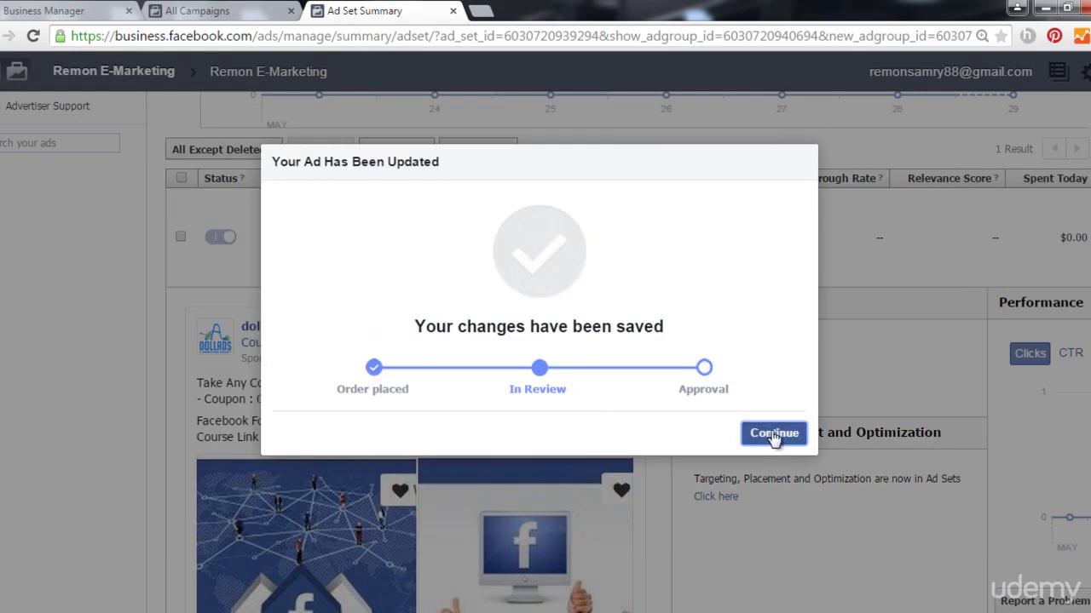
pyautogui.click(773, 438)
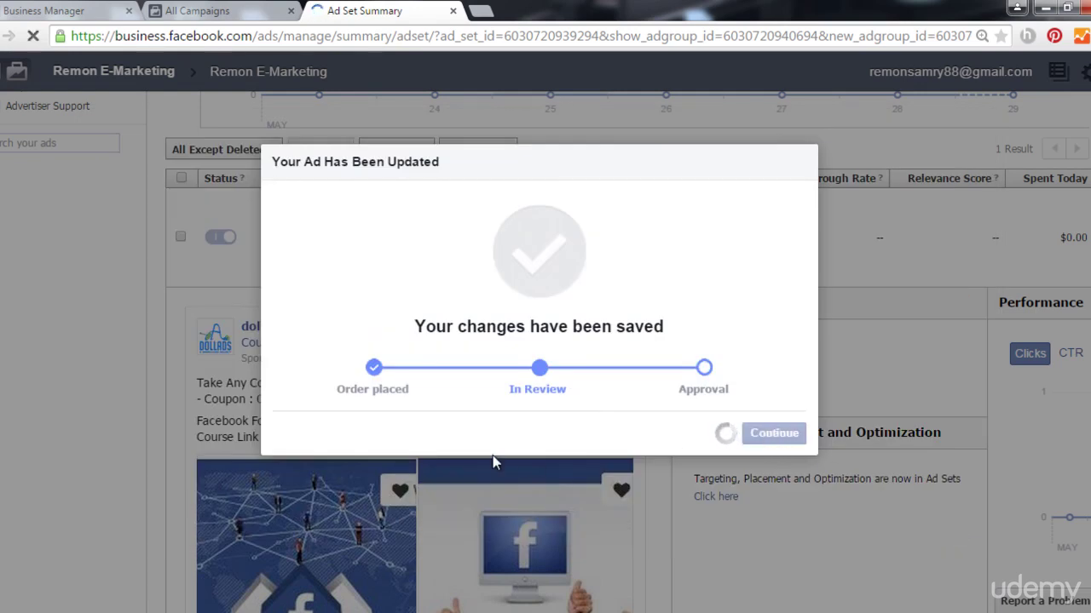
pyautogui.scroll(-4, 493, 456)
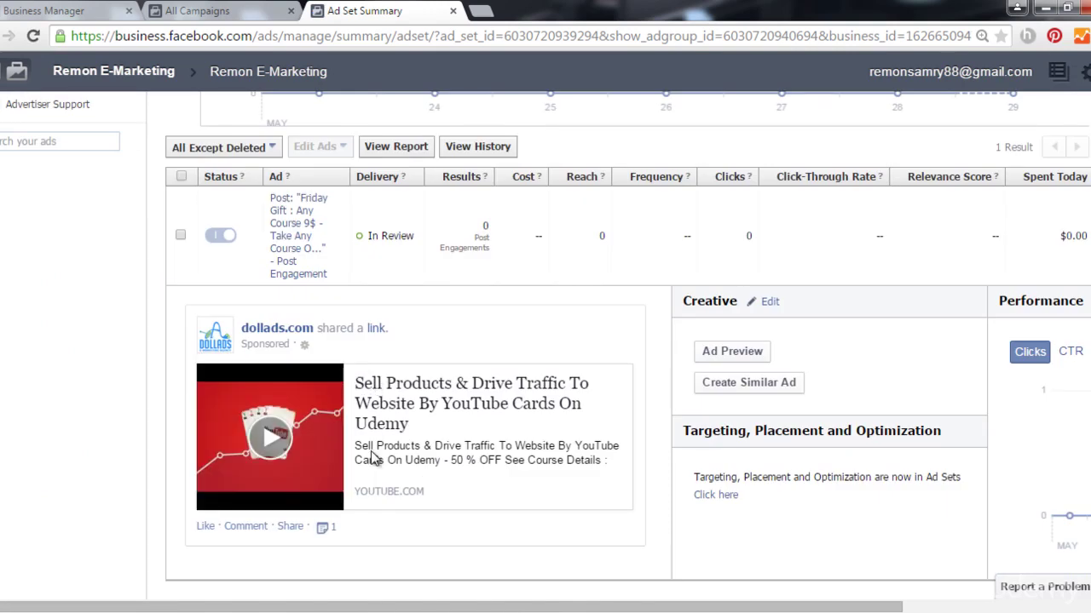
# Step: Start a similar ad from the edited one and review its existing campaign, ad set and targeting settings
pyautogui.scroll(2, 400, 447)
pyautogui.click(767, 470)
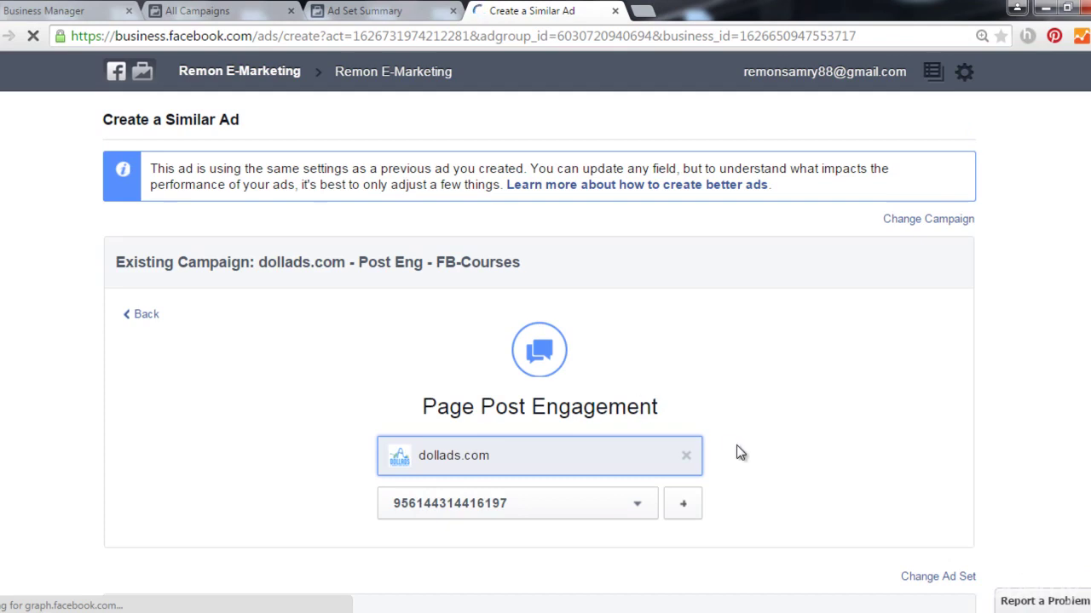
pyautogui.scroll(-3, 729, 443)
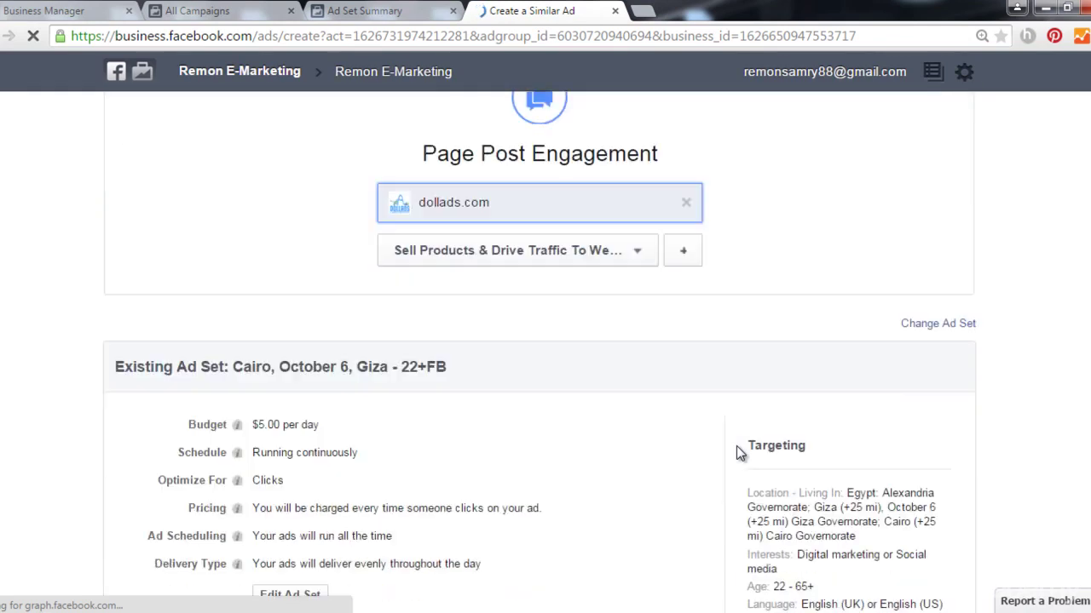
pyautogui.click(947, 327)
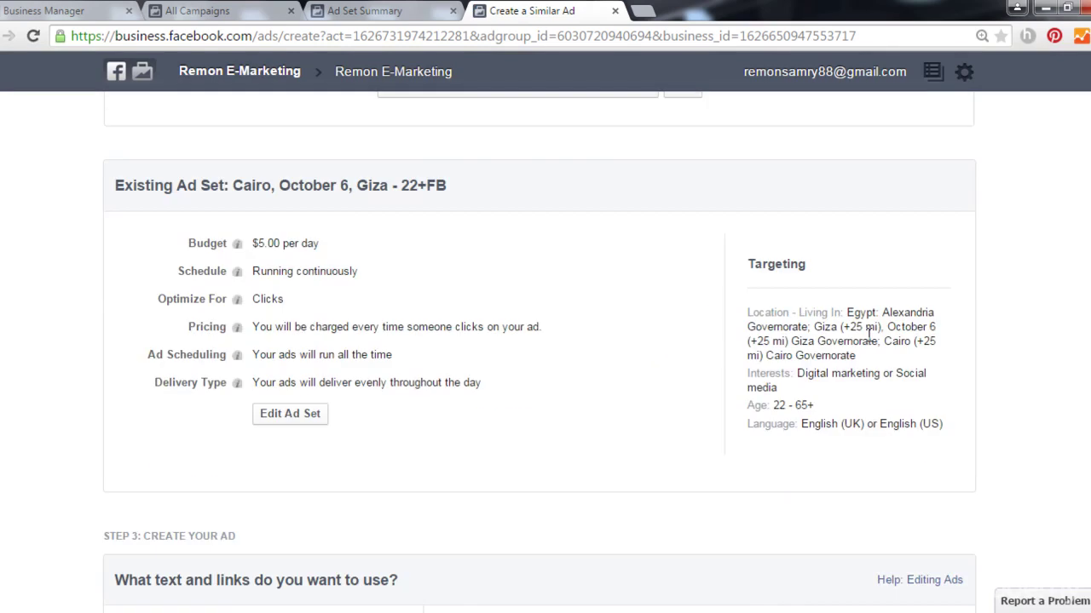
pyautogui.scroll(-1, 963, 375)
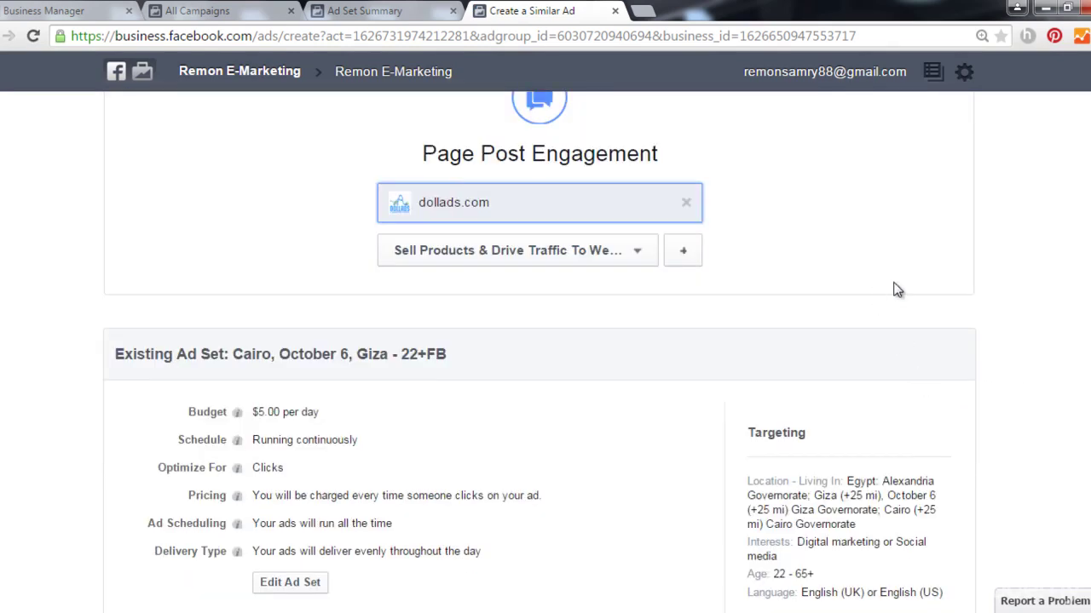
pyautogui.scroll(-1, 918, 281)
pyautogui.scroll(-1, 916, 287)
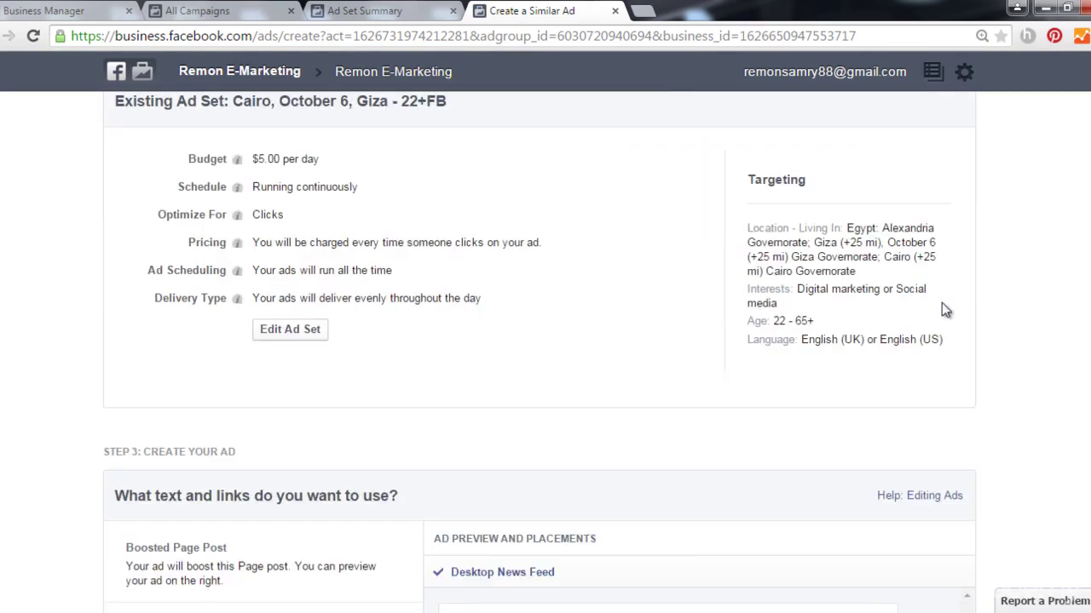
pyautogui.scroll(4, 974, 331)
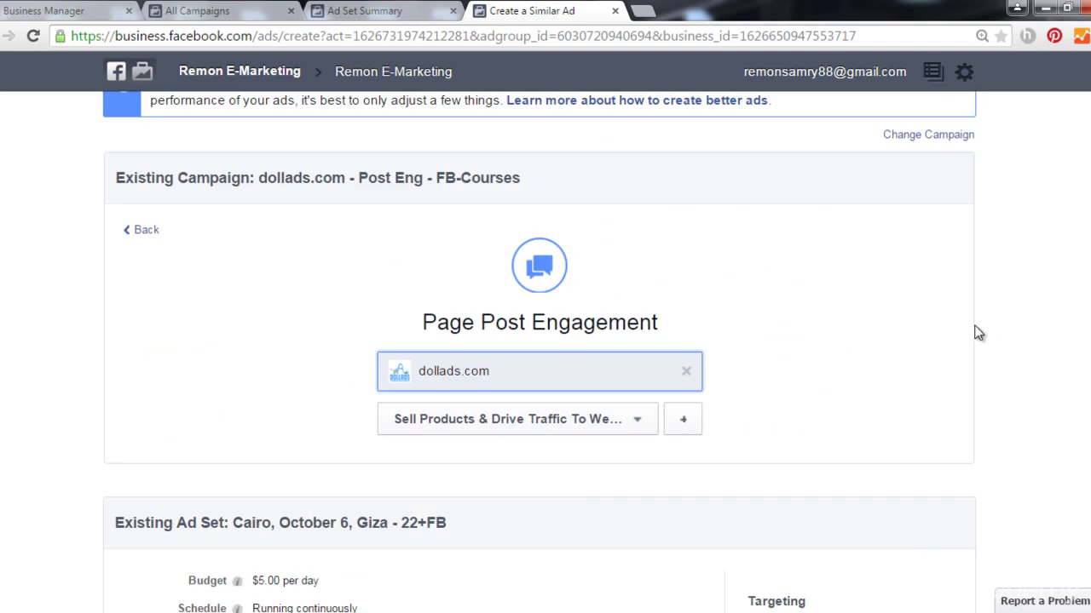
# Step: Reload the similar ad form and check the options for changing its campaign, keeping the existing one
pyautogui.click(35, 38)
pyautogui.click(528, 168)
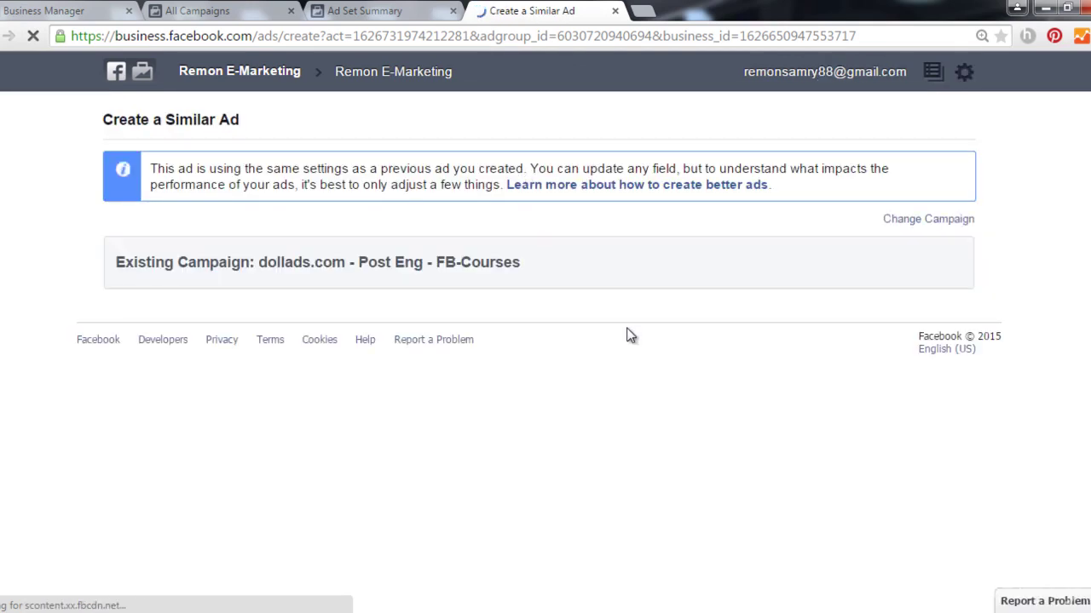
pyautogui.scroll(-1, 630, 333)
pyautogui.scroll(1, 837, 326)
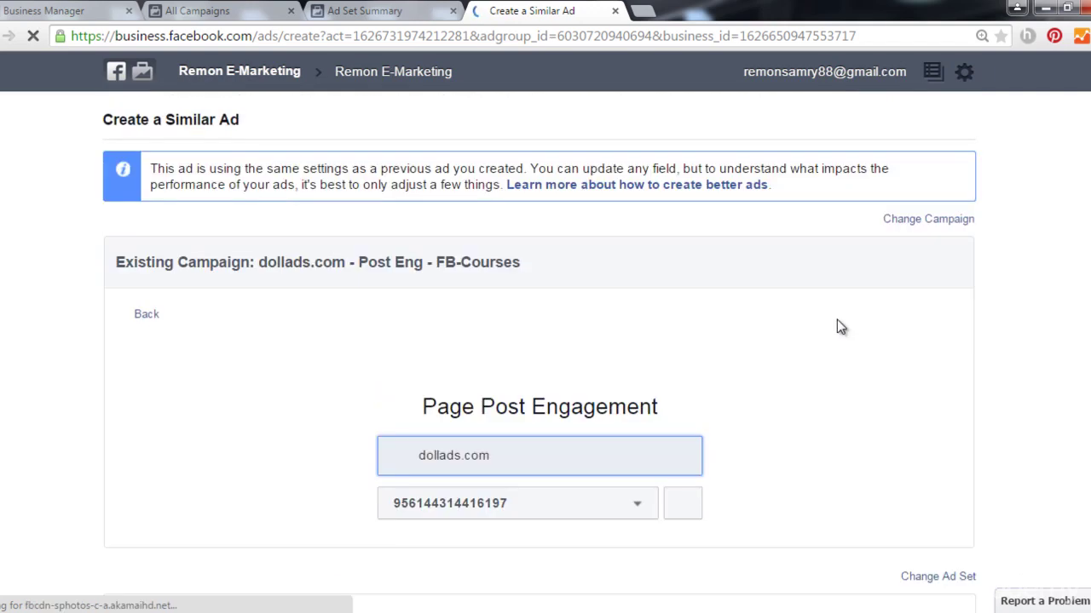
pyautogui.click(928, 221)
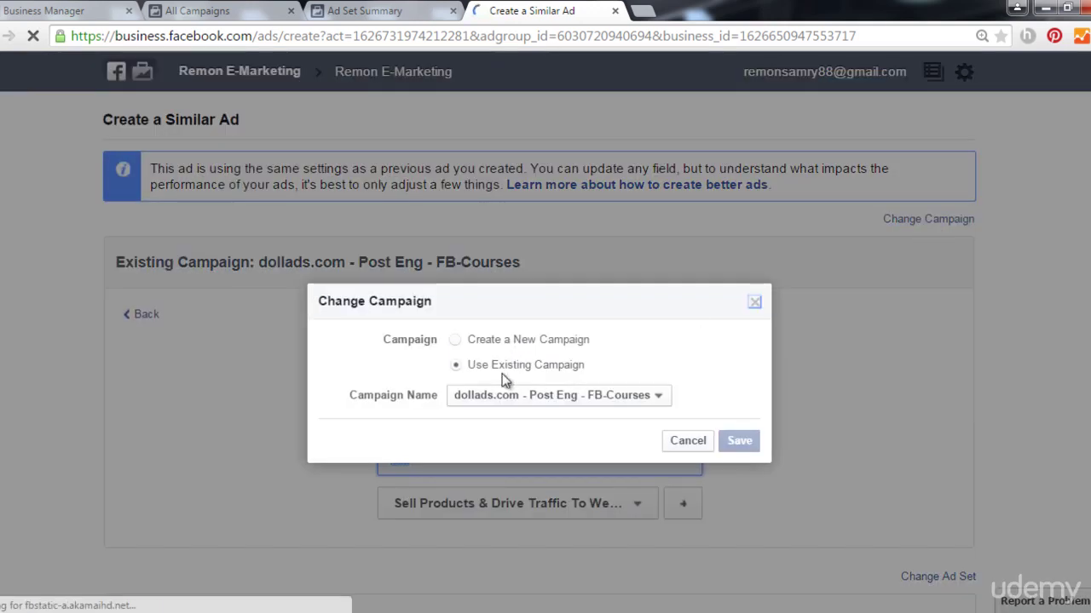
pyautogui.click(688, 440)
# Step: Check the option for changing the ad set and the list of available page posts, keeping the current choices
pyautogui.scroll(-1, 832, 430)
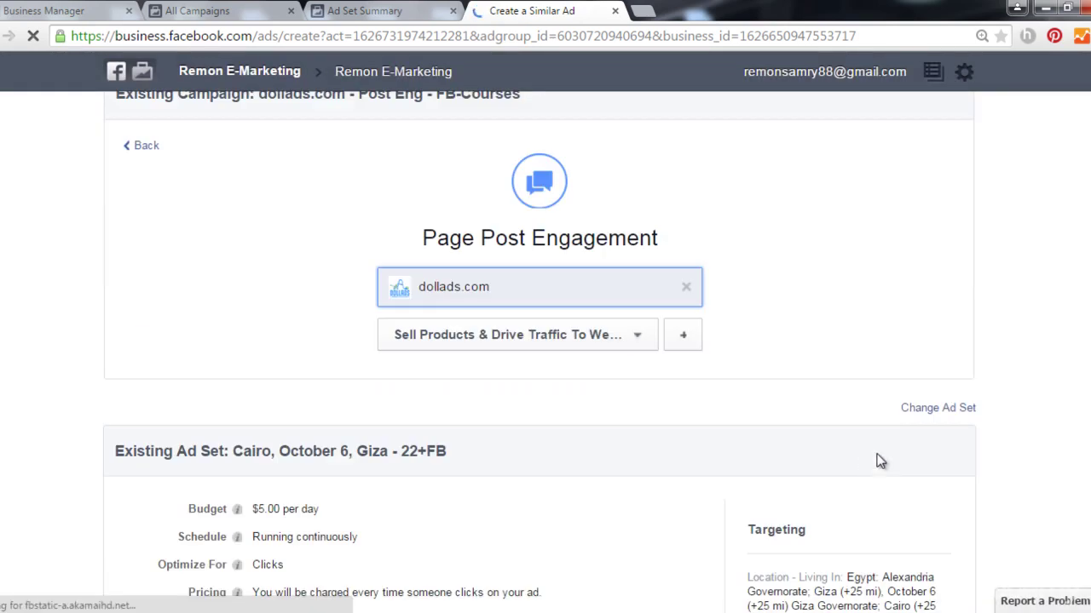
pyautogui.click(927, 411)
pyautogui.click(687, 440)
pyautogui.click(528, 341)
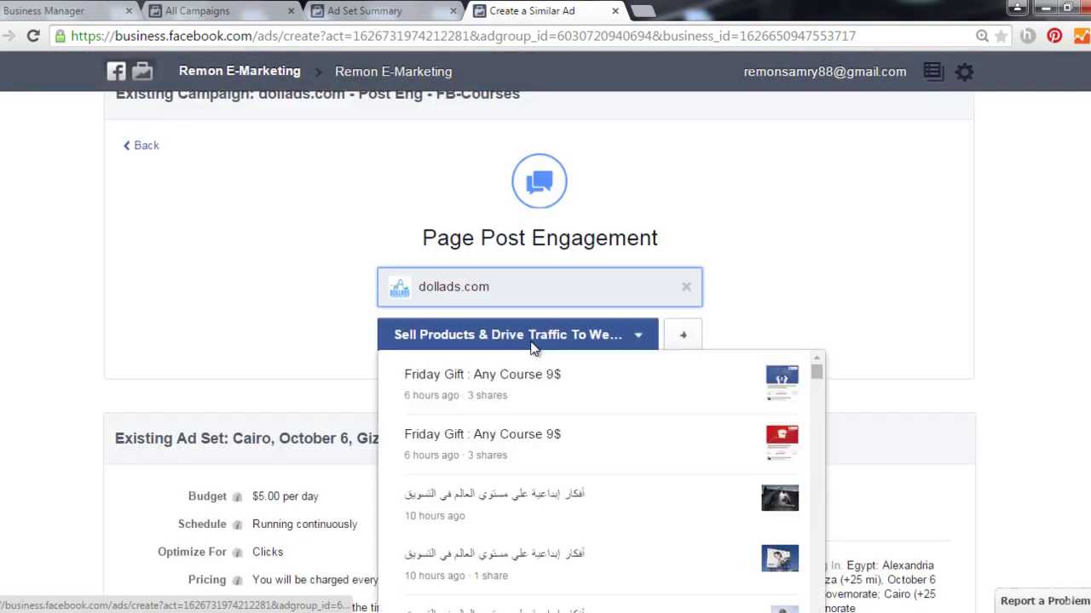
pyautogui.click(1004, 405)
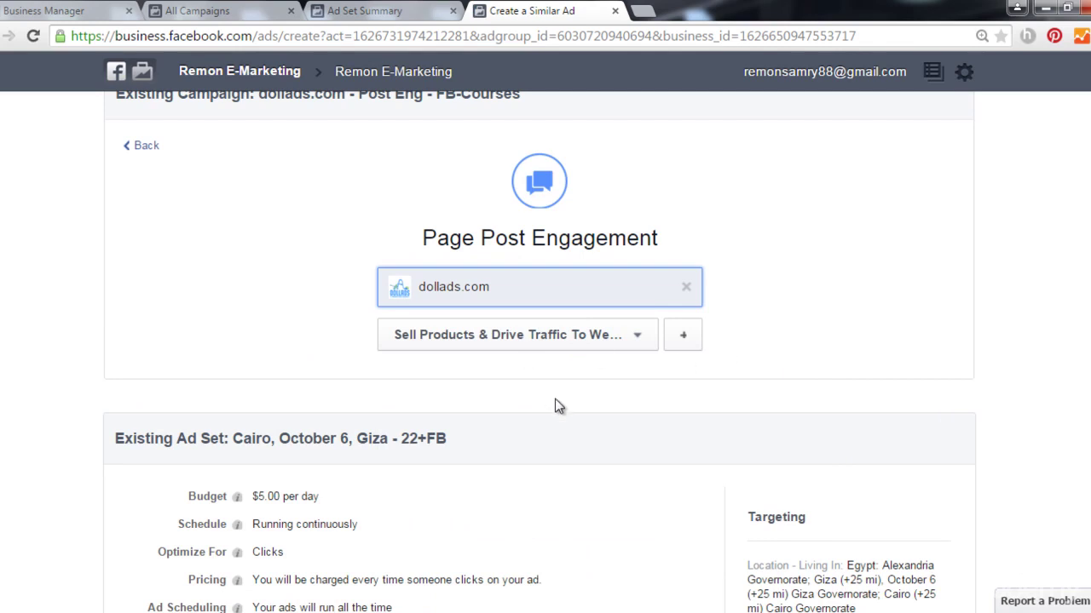
# Step: Examine the similar ad's Desktop News Feed preview and its ad set's budget, schedule and targeting
pyautogui.scroll(-4, 628, 388)
pyautogui.scroll(-3, 622, 387)
pyautogui.scroll(-3, 546, 358)
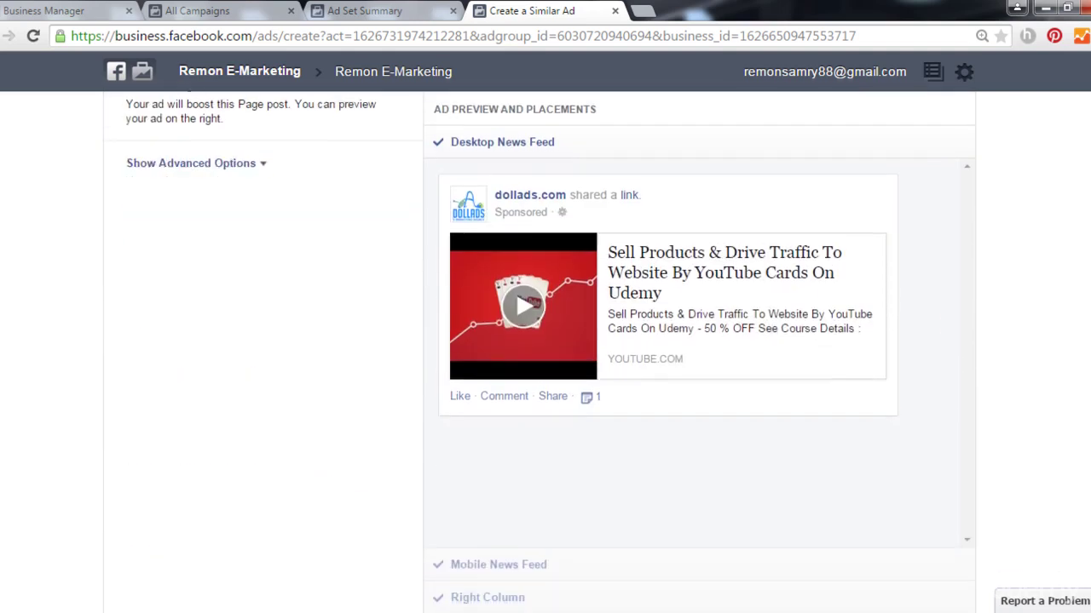
pyautogui.scroll(5, 545, 357)
pyautogui.scroll(2, 545, 357)
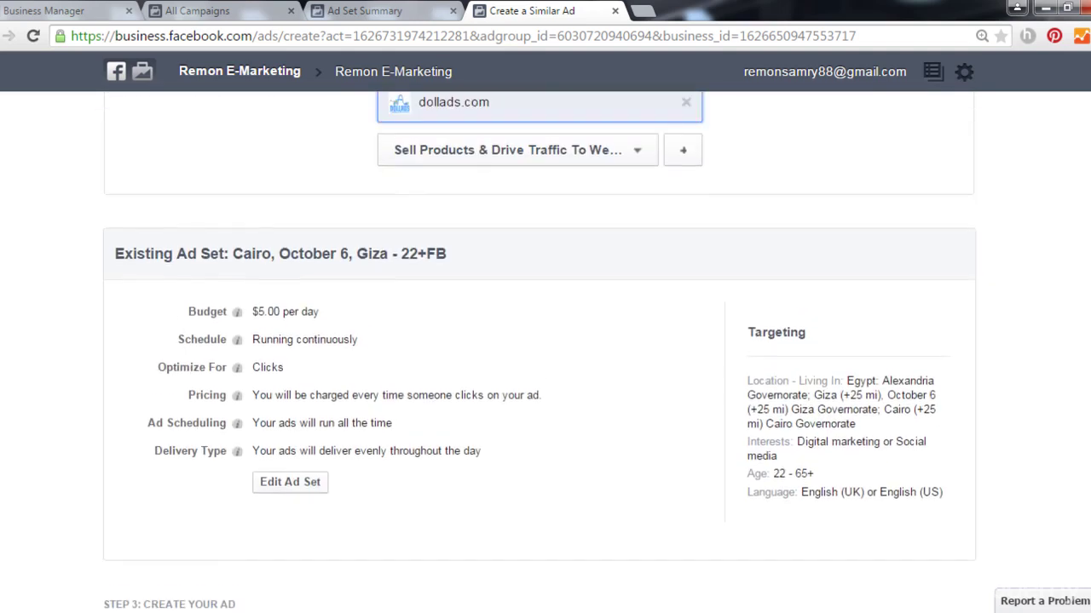
# Step: Return to the ad set summary and examine its status, delivery, engagement and spend overview
pyautogui.click(357, 11)
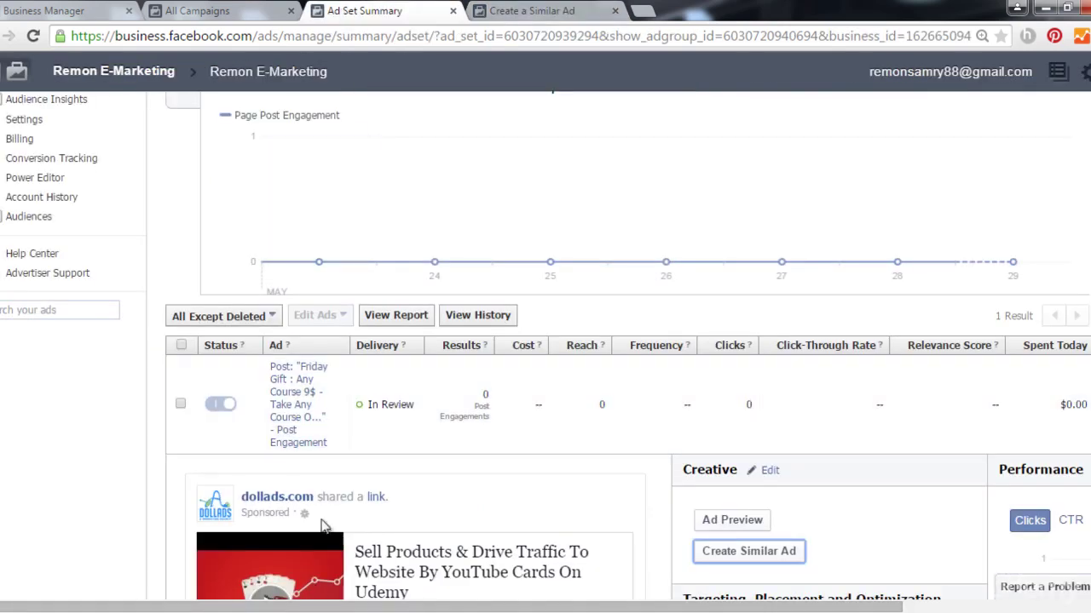
pyautogui.moveTo(310, 608); pyautogui.dragTo(441, 610)
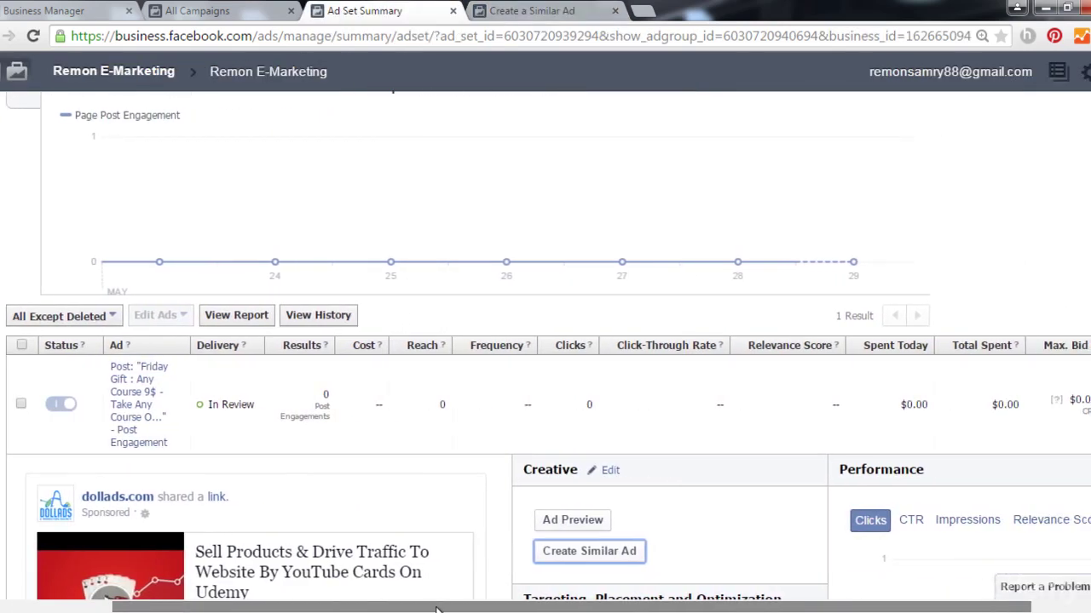
pyautogui.scroll(2, 328, 526)
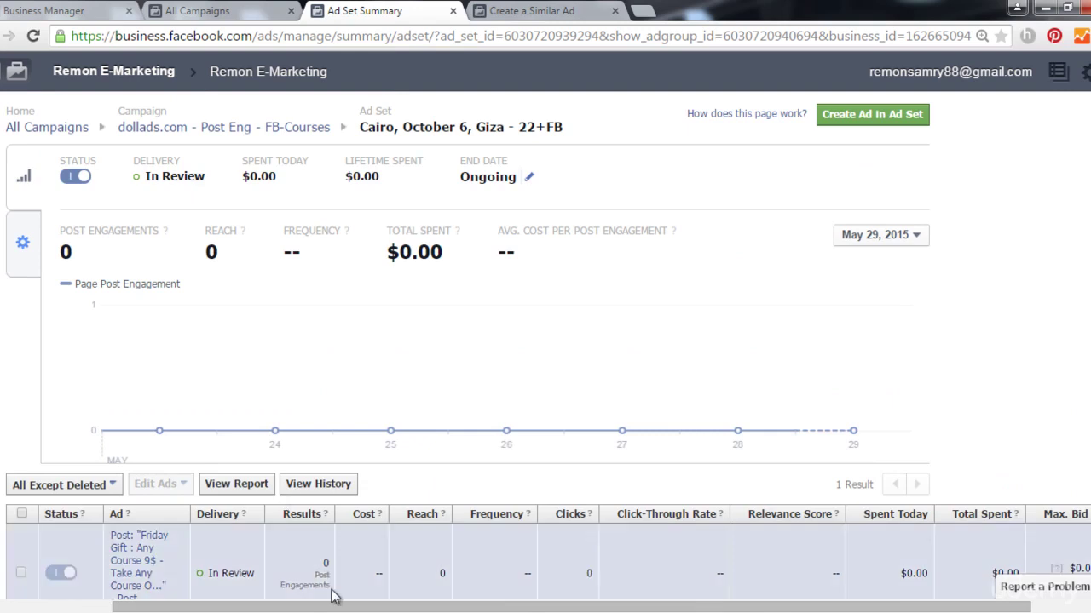
pyautogui.moveTo(304, 609); pyautogui.dragTo(234, 610)
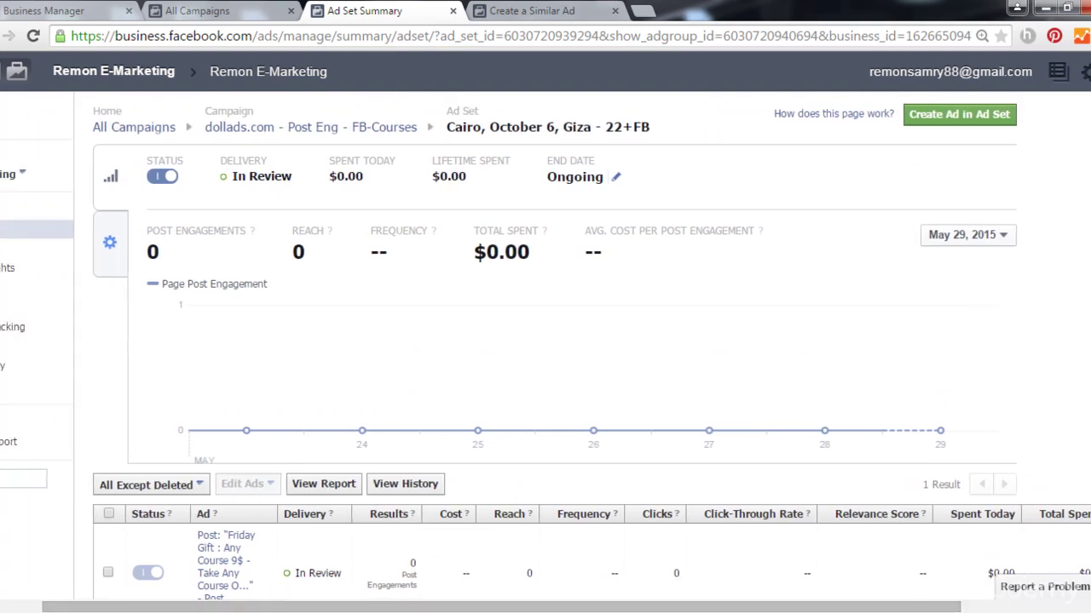